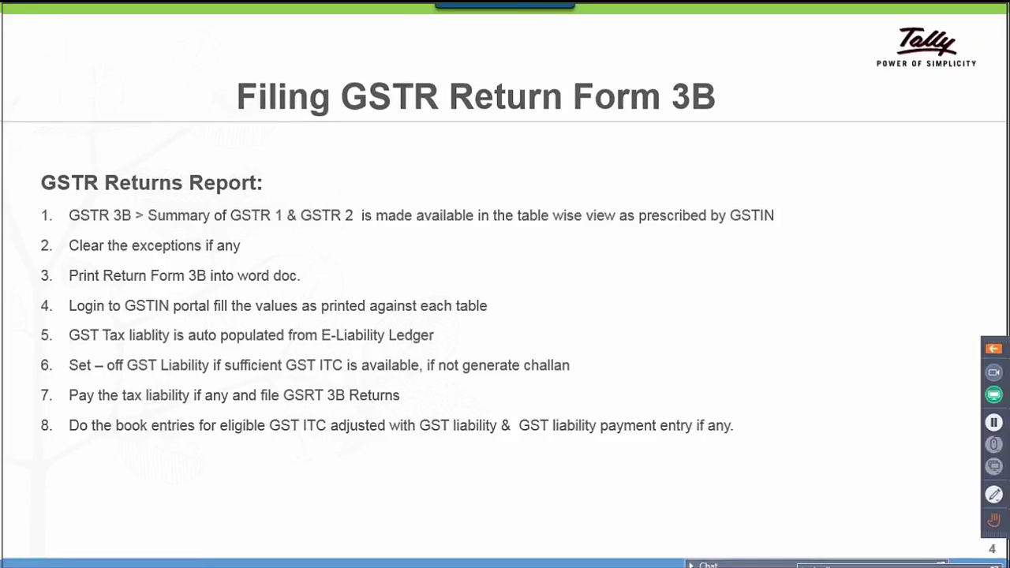
# Switch to Tally.ERP 9 and open the GSTR-3B report from the GST statutory reports of KRISHNA INTERIORS
pyautogui.hotkey('alt', 'Tab')
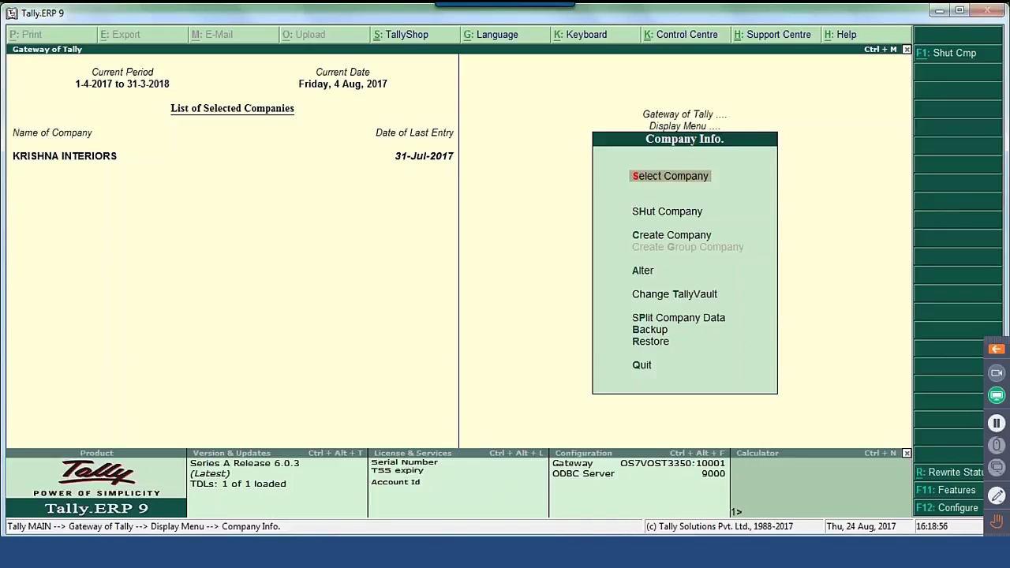
pyautogui.press('Escape')
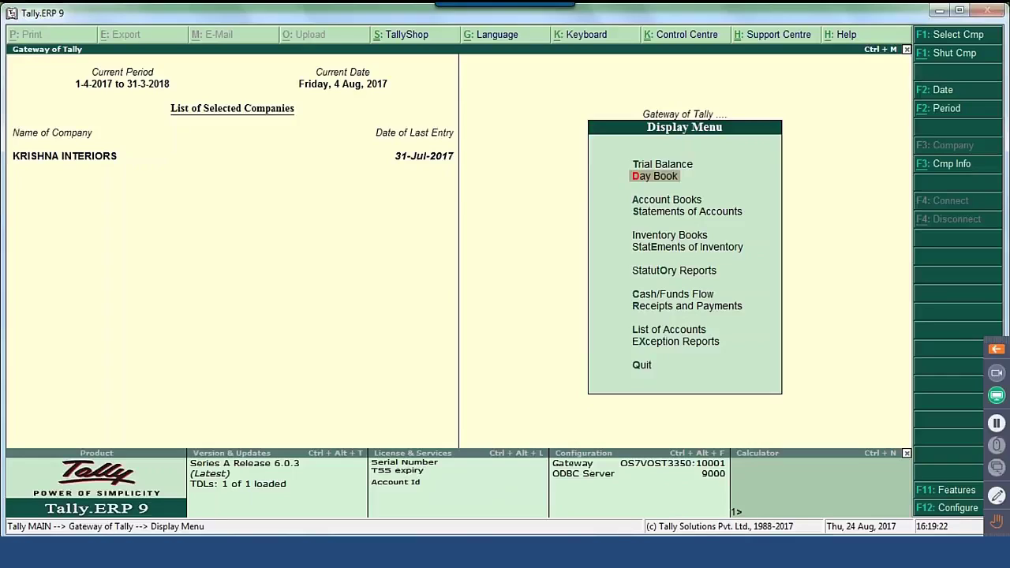
pyautogui.press('Escape')
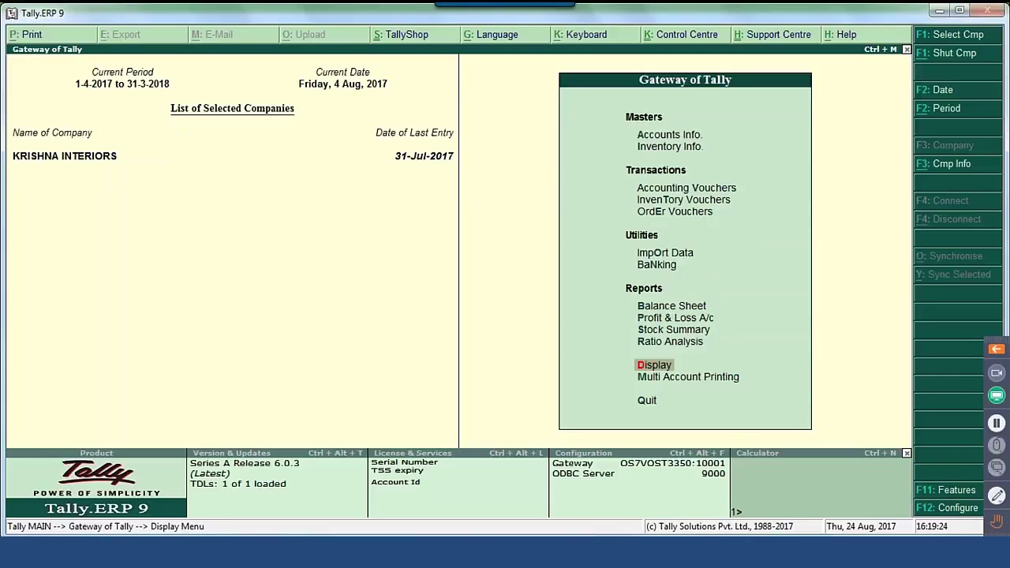
pyautogui.press('Return')
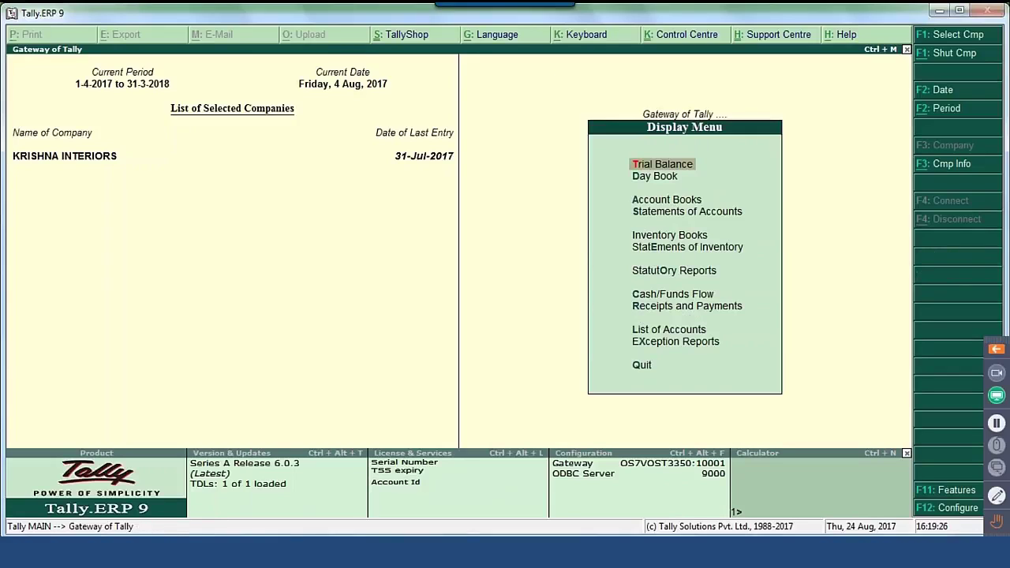
pyautogui.press('o')
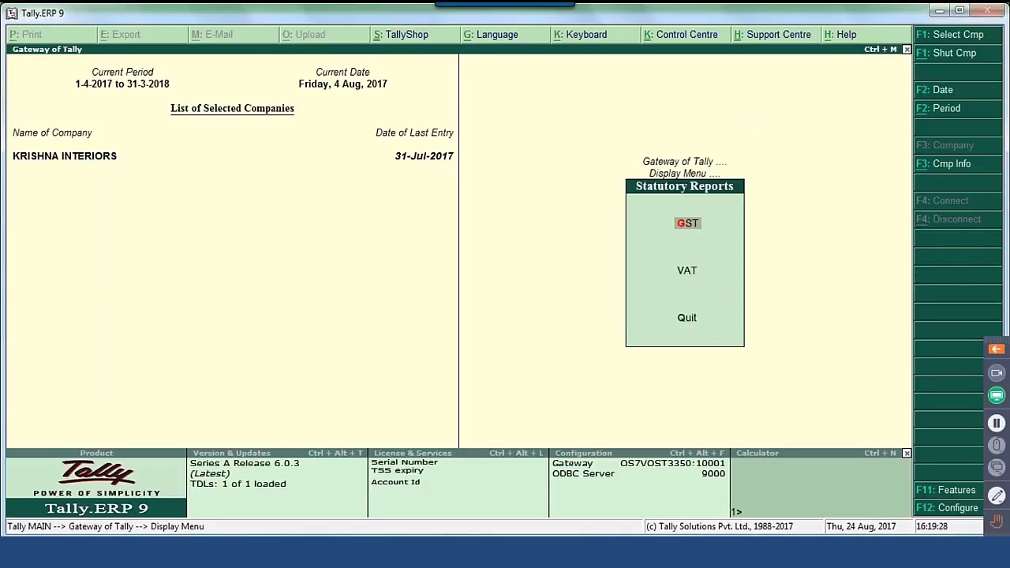
pyautogui.press('Return')
pyautogui.press('Down')
pyautogui.press('Down')
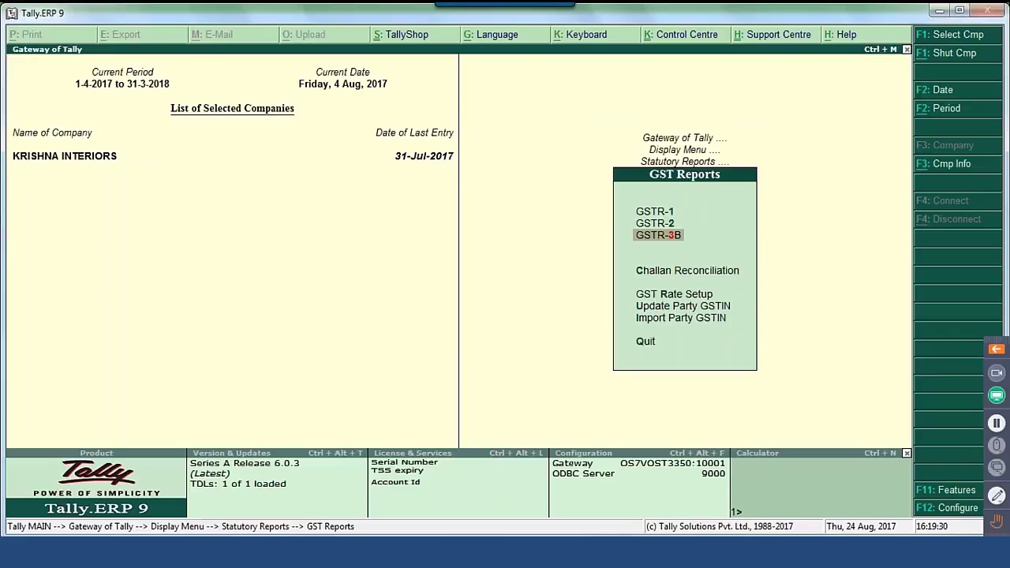
pyautogui.press('Return')
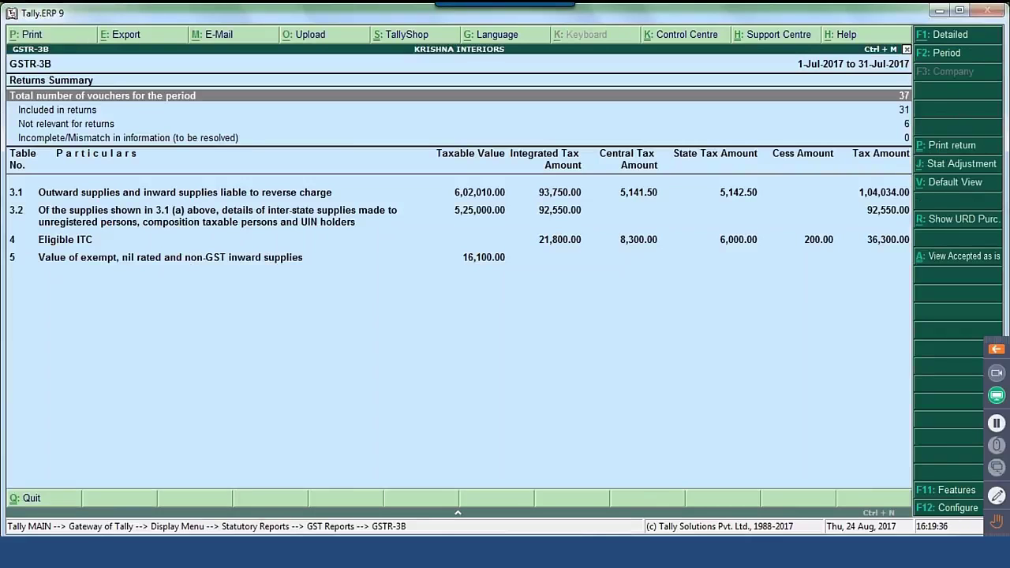
# Expand table 3.1, Outward supplies and inward supplies liable to reverse charge, into its breakdown rows
pyautogui.press('Down')
pyautogui.press('Down')
pyautogui.press('Down')
pyautogui.press('Down')
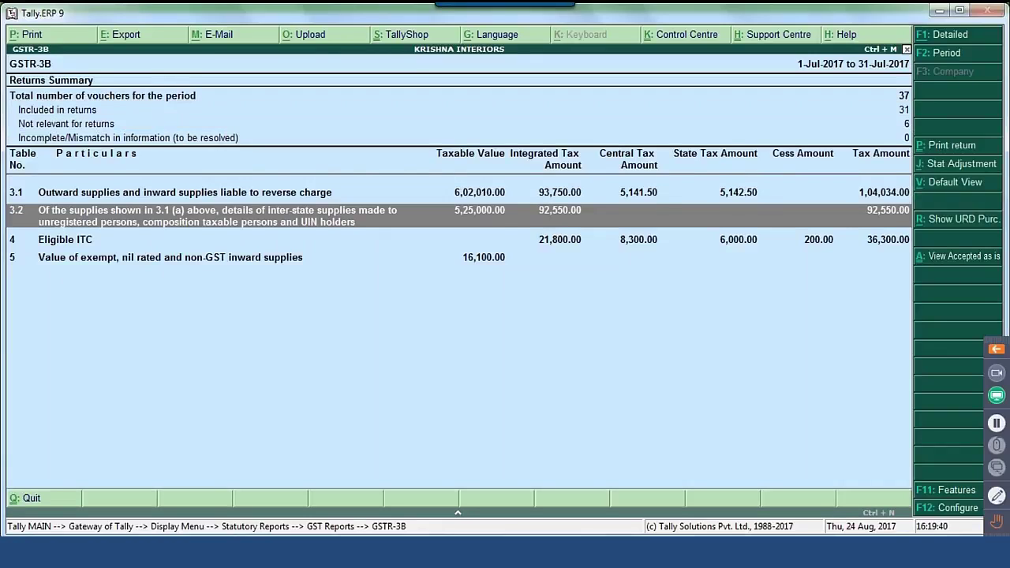
pyautogui.press('Up')
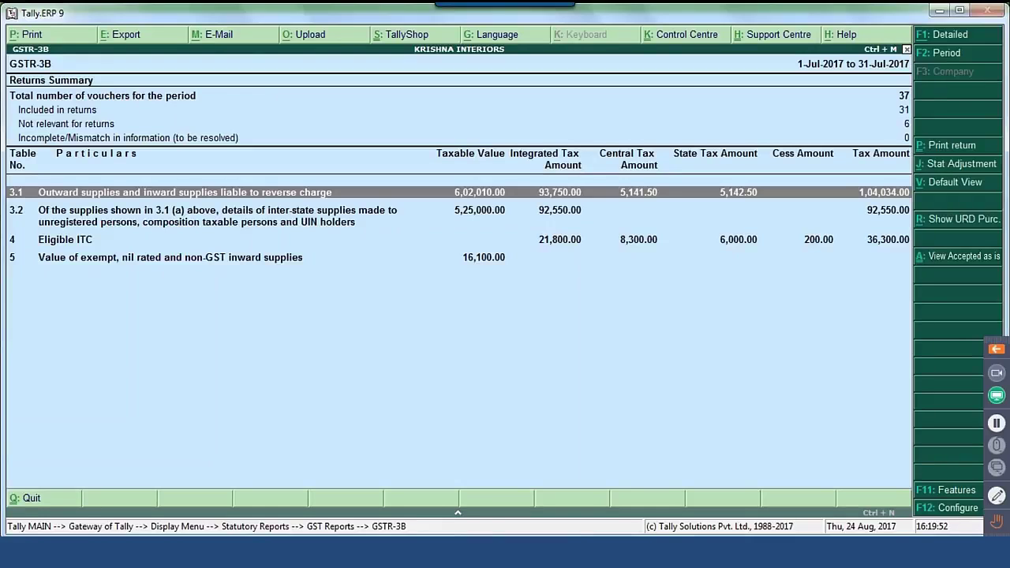
pyautogui.press('Return')
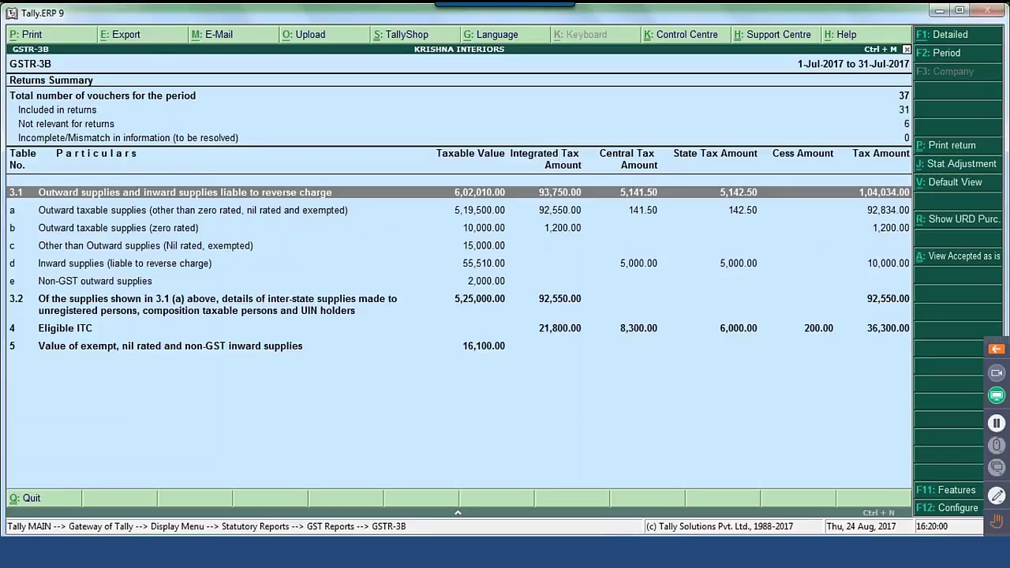
# Review rows a to e of table 3.1, from outward taxable supplies through to non-GST outward supplies
pyautogui.press('Down')
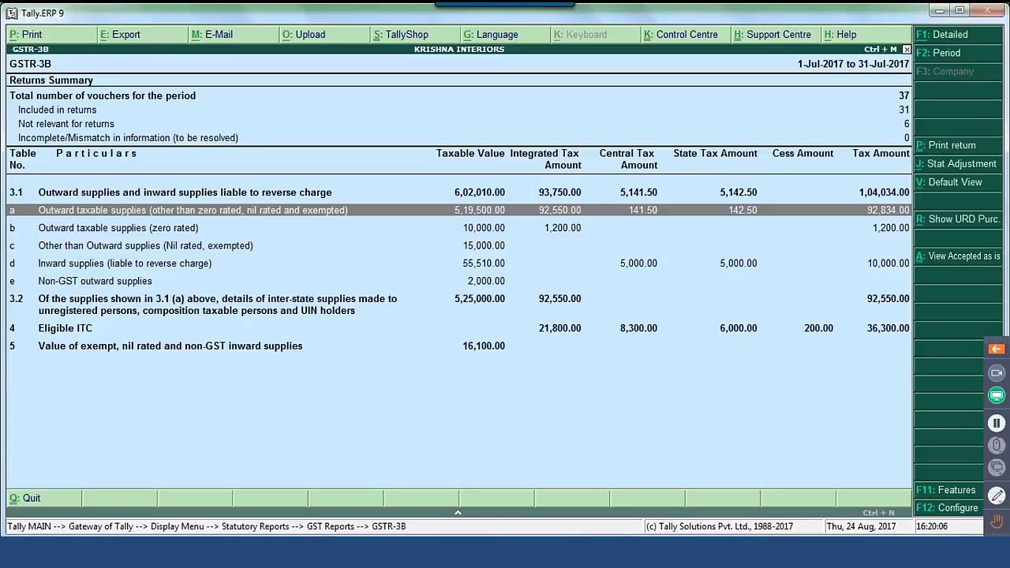
pyautogui.press('Down')
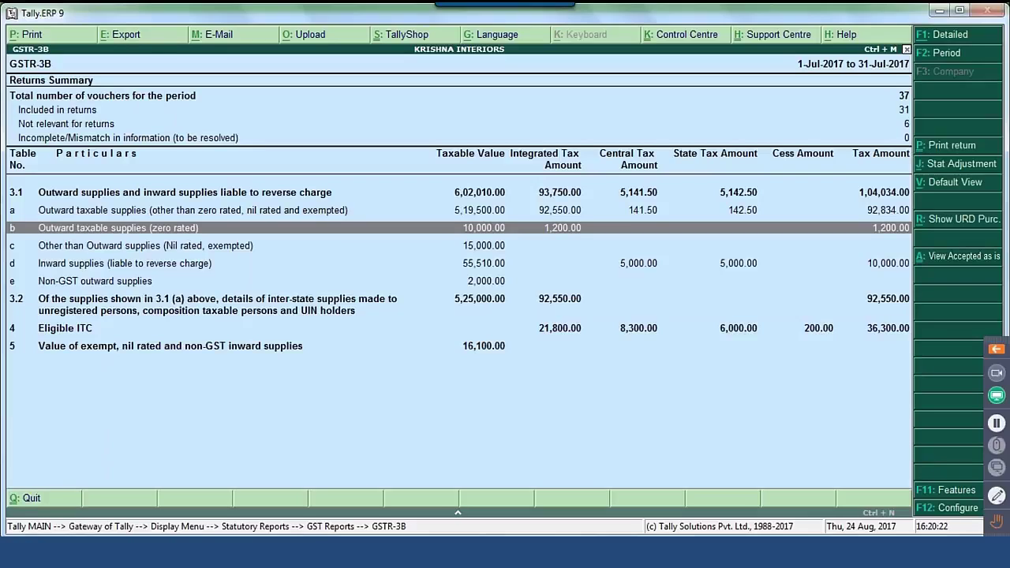
pyautogui.press('Down')
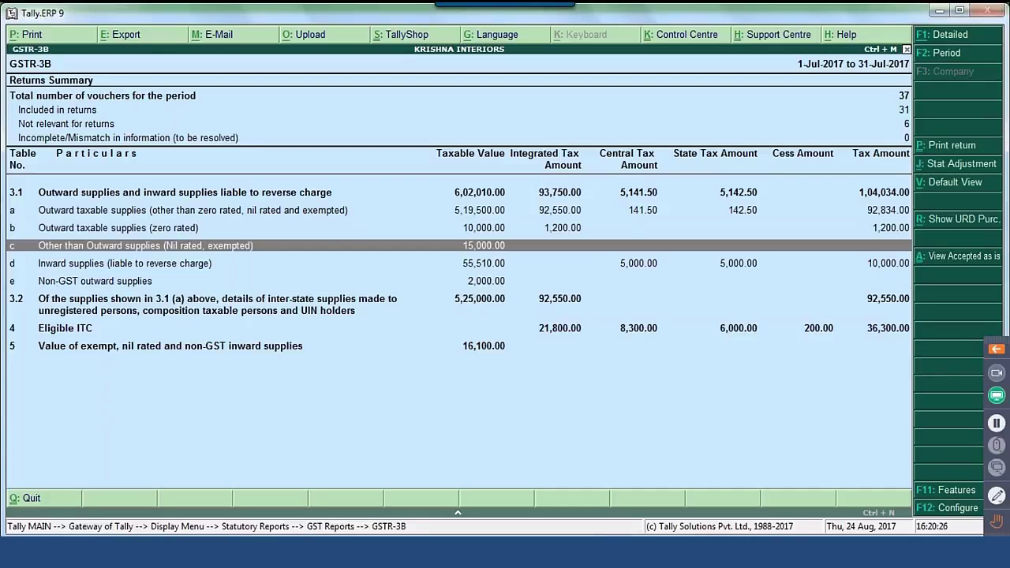
pyautogui.press('Down')
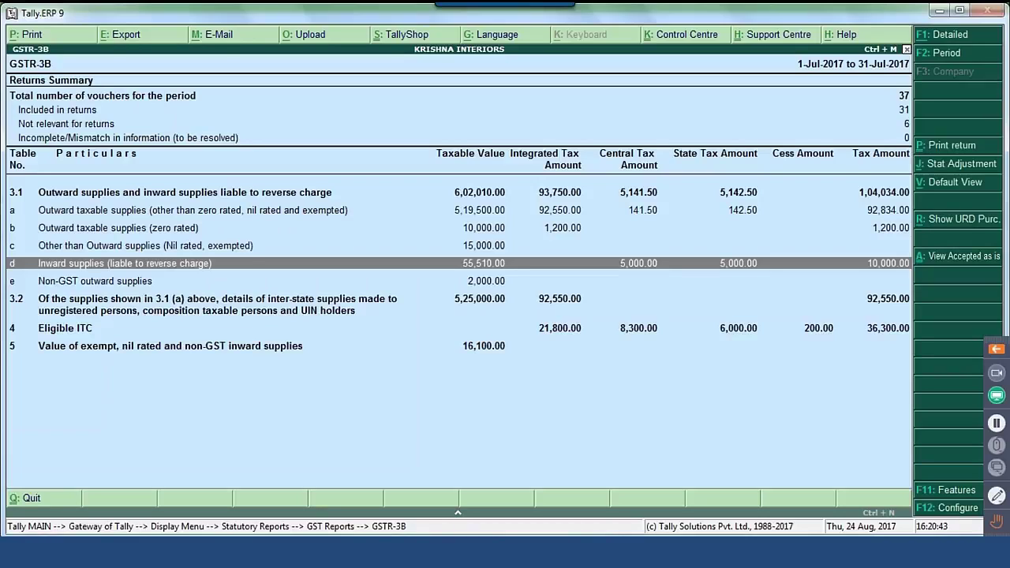
pyautogui.press('Down')
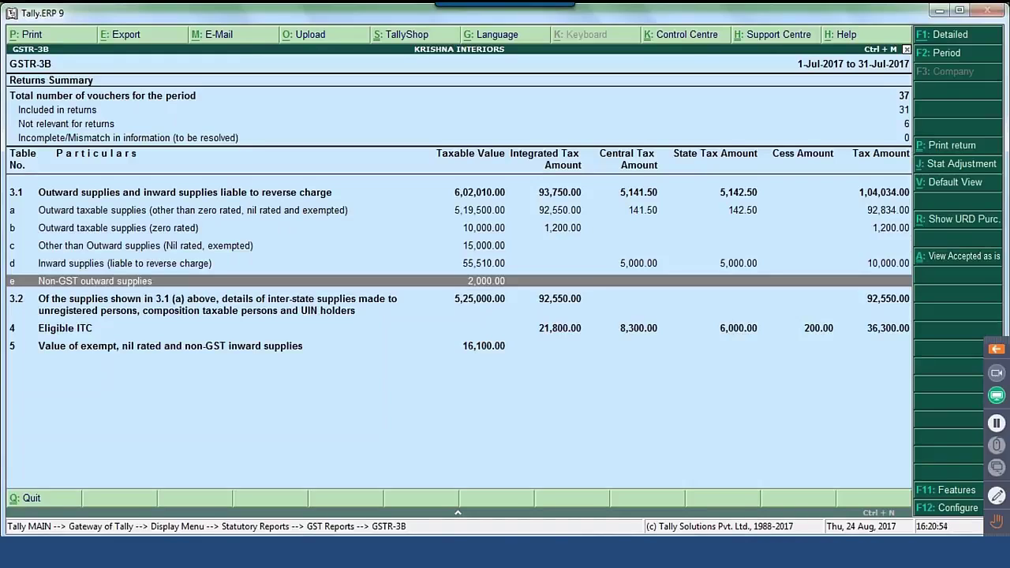
# Expand table 3.2 and review the inter-state supplies made to unregistered persons, composition taxable persons and UIN holders
pyautogui.press('Down')
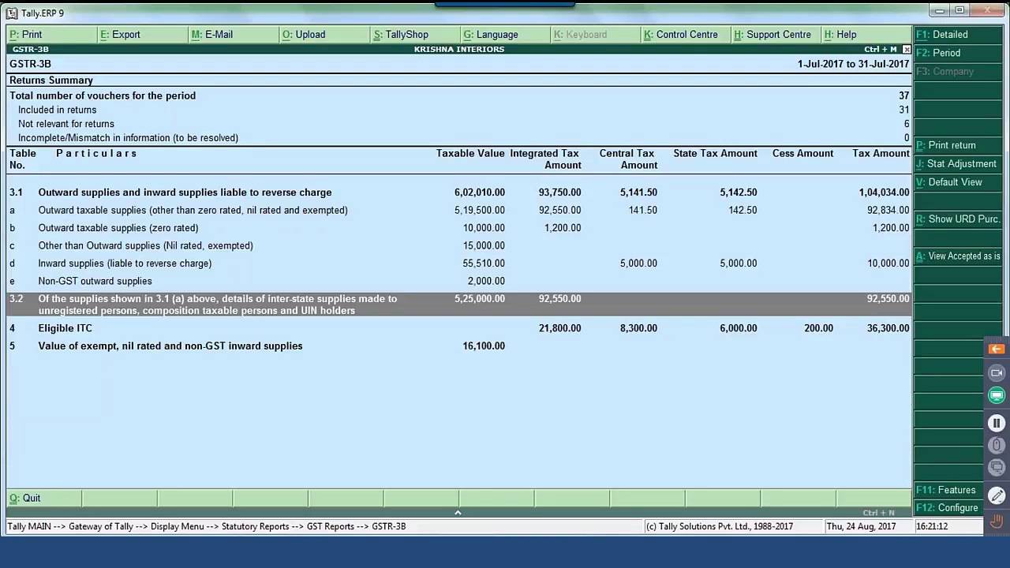
pyautogui.press('Return')
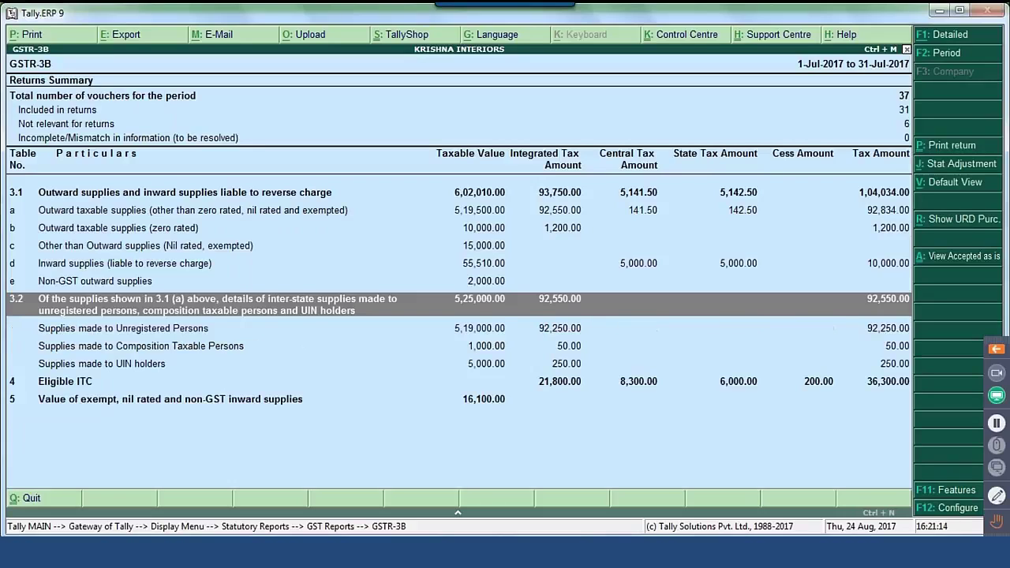
pyautogui.click(123, 328)
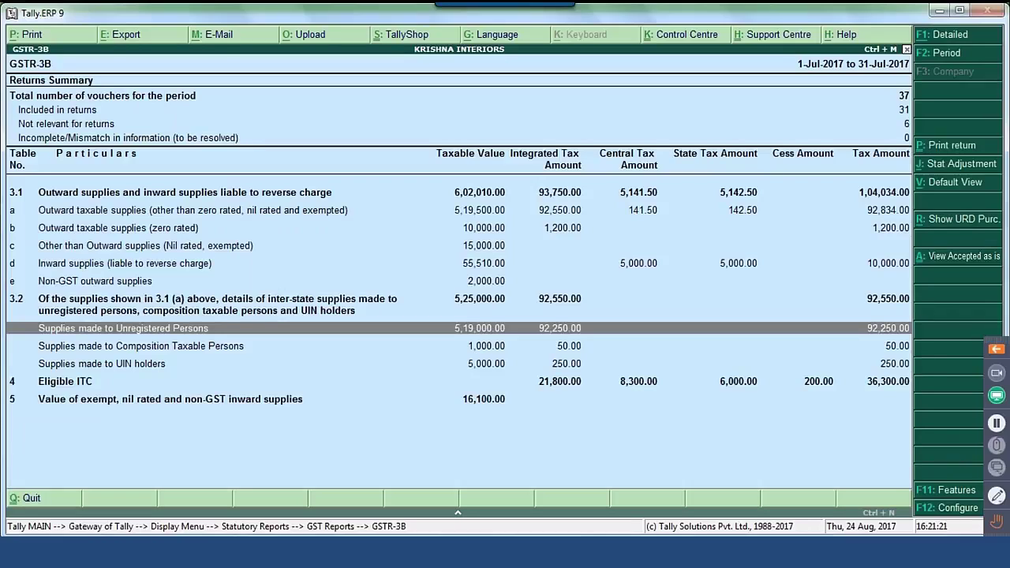
pyautogui.press('Down')
pyautogui.press('Down')
# Expand table 4, Eligible ITC, and review the ITC Available rows from import of goods to all other ITC
pyautogui.press('Down')
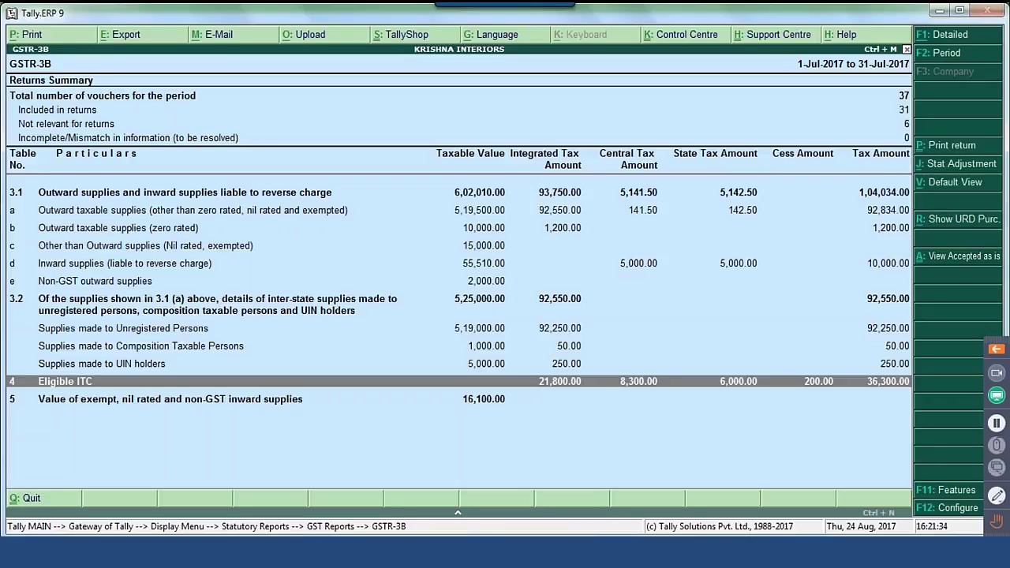
pyautogui.hotkey('shift', 'Return')
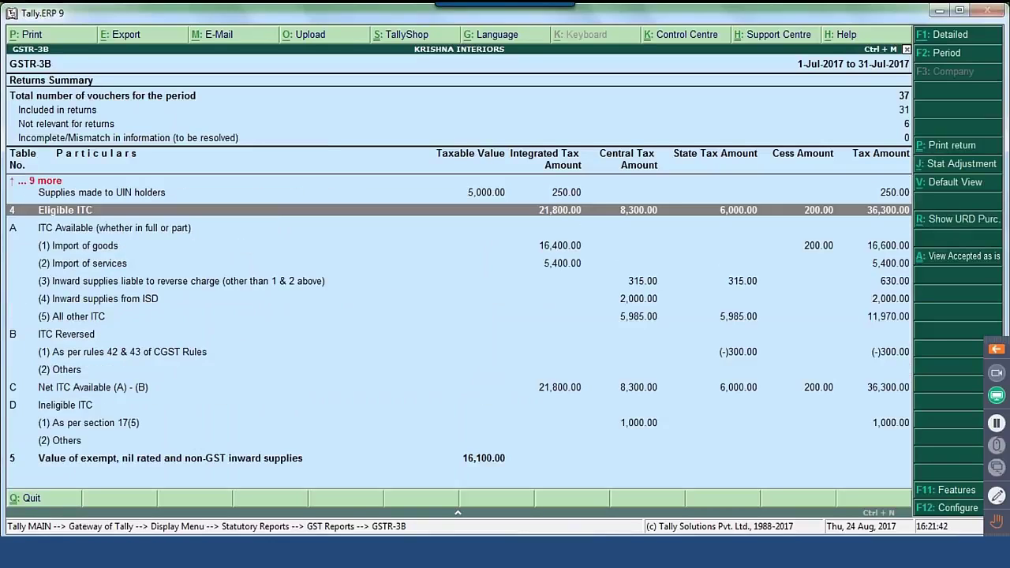
pyautogui.press('Down')
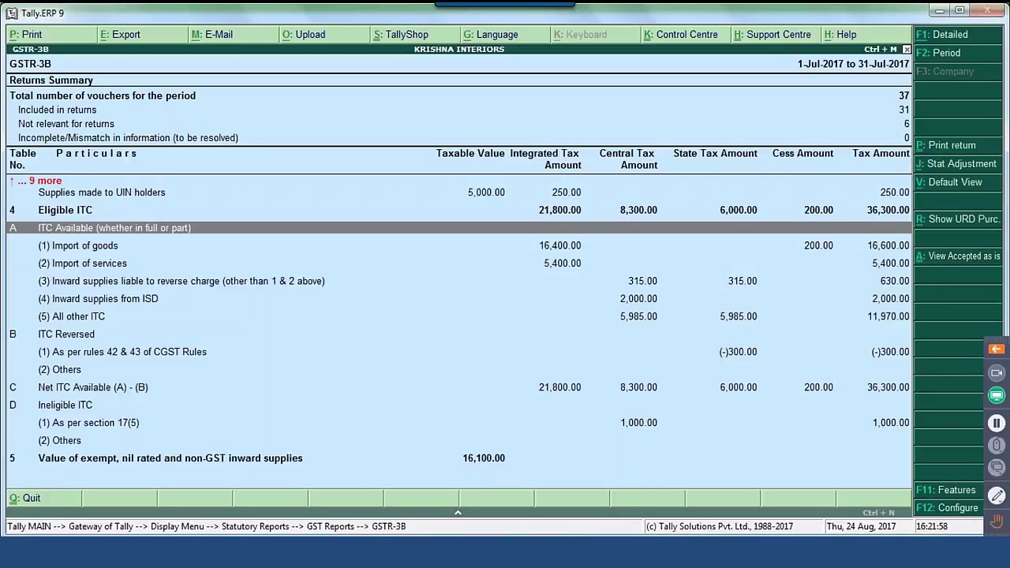
pyautogui.press('Down')
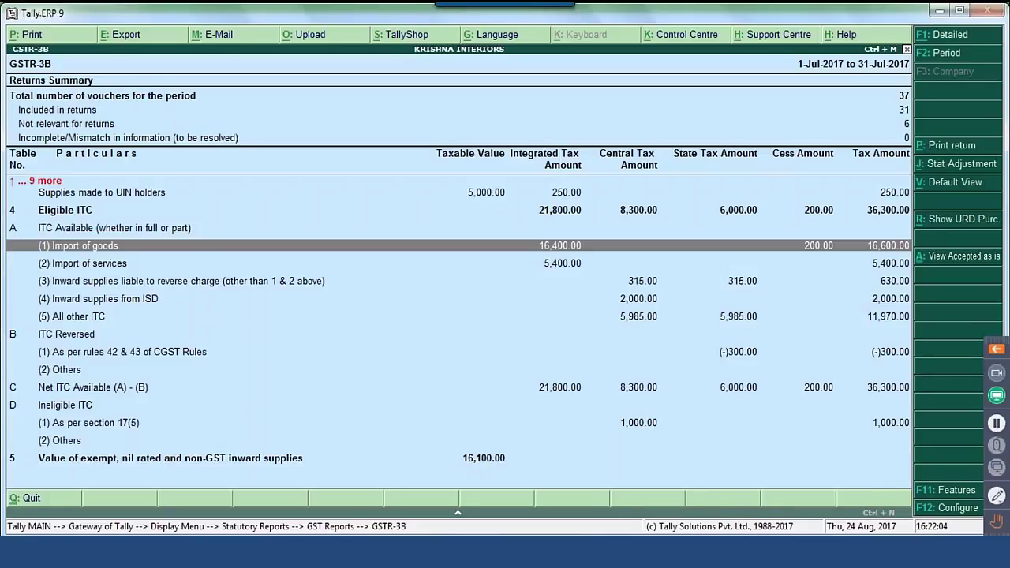
pyautogui.press('Down')
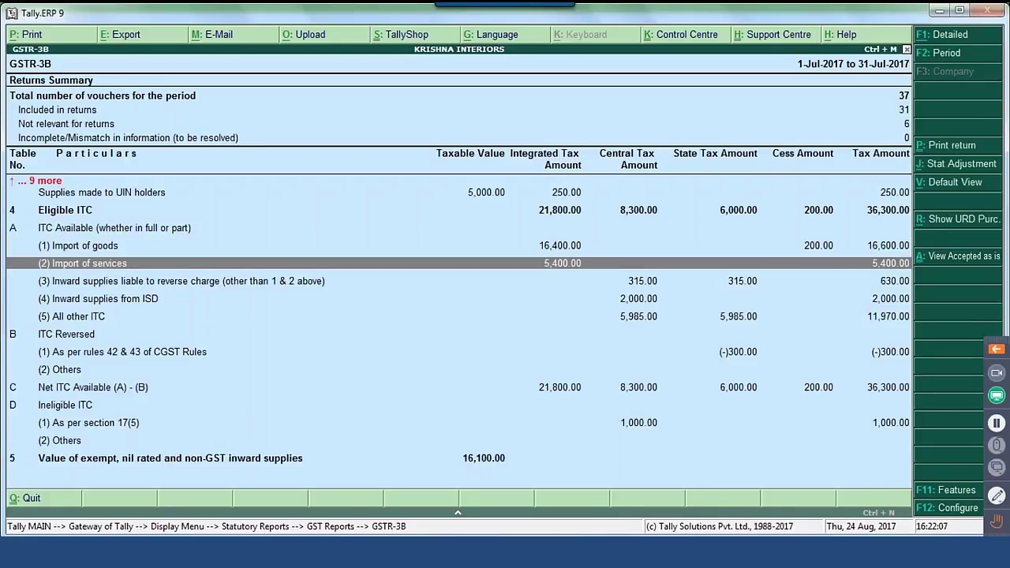
pyautogui.press('Down')
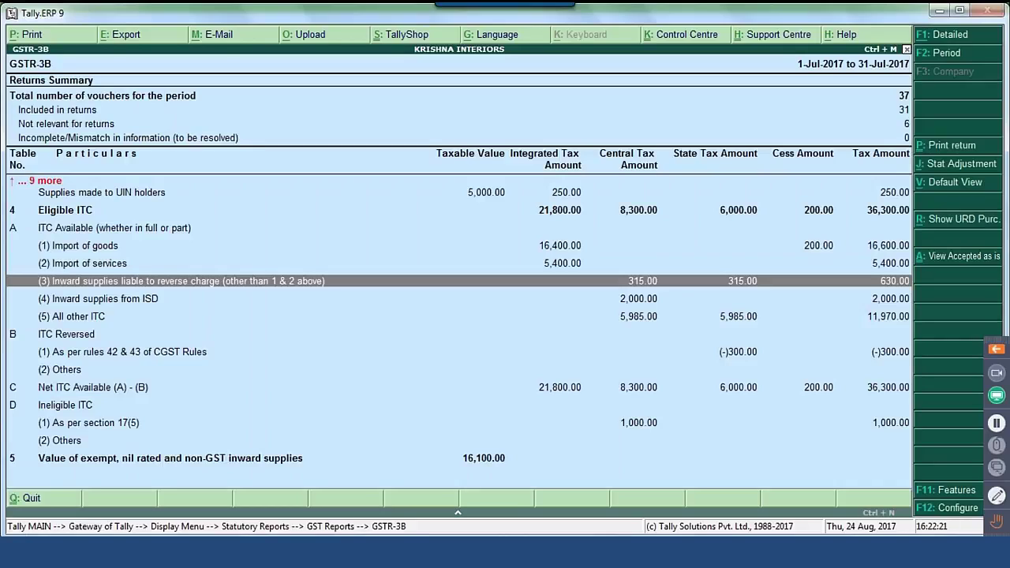
pyautogui.press('Down')
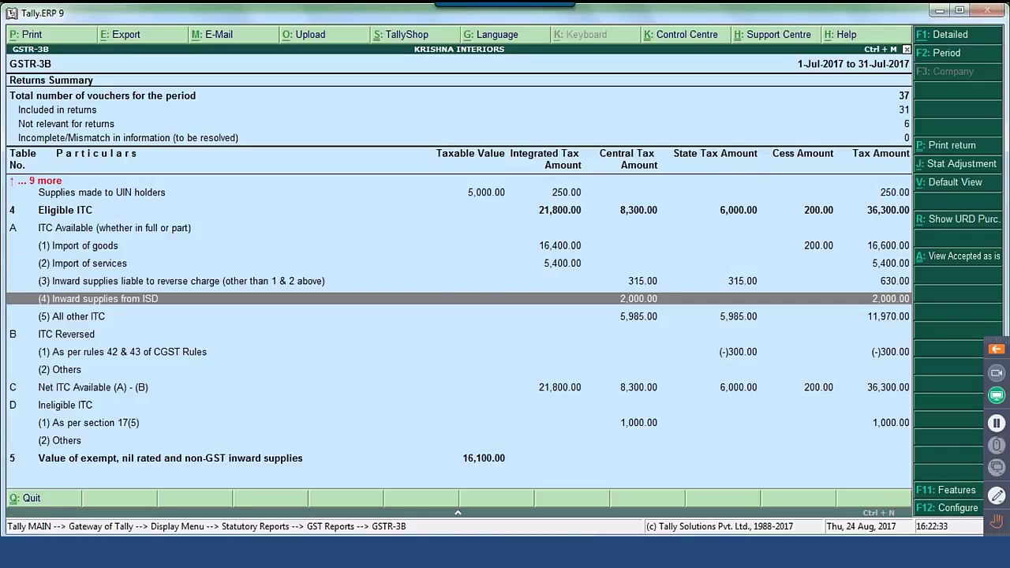
pyautogui.press('Down')
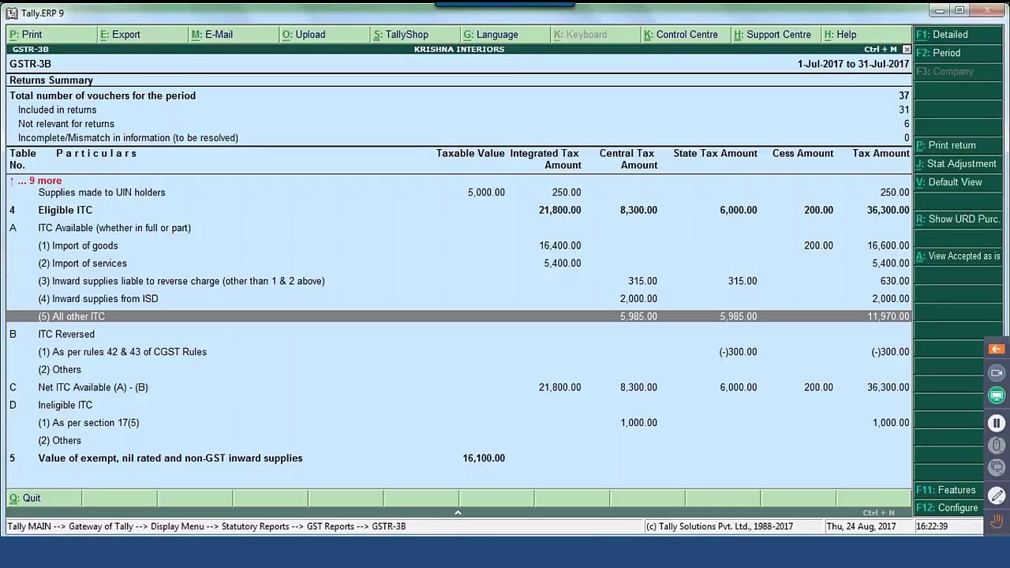
# Review the ITC Reversed, Net ITC Available and Ineligible ITC parts of table 4
pyautogui.press('Down')
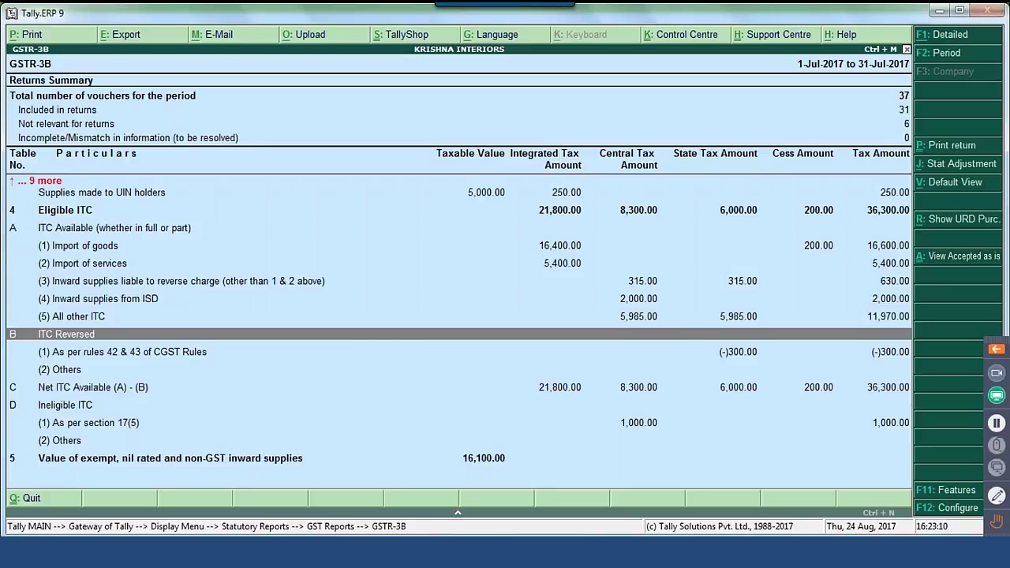
pyautogui.click(93, 387)
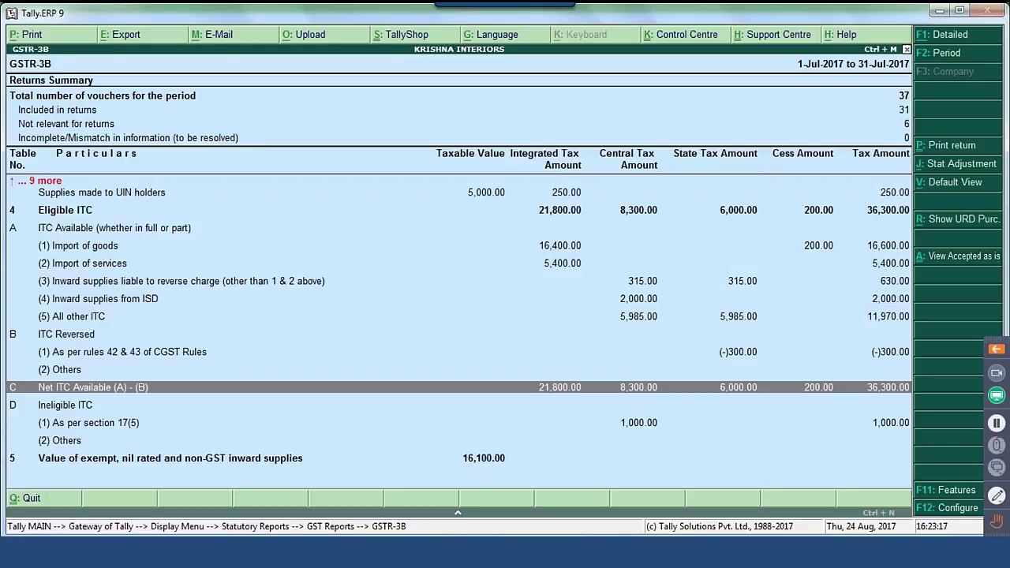
pyautogui.click(65, 404)
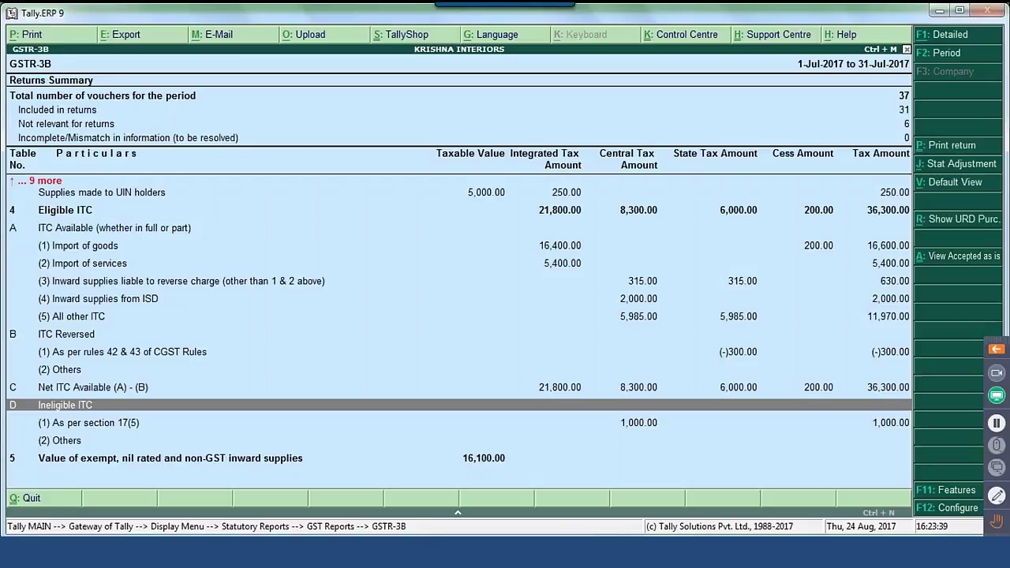
pyautogui.press('Down')
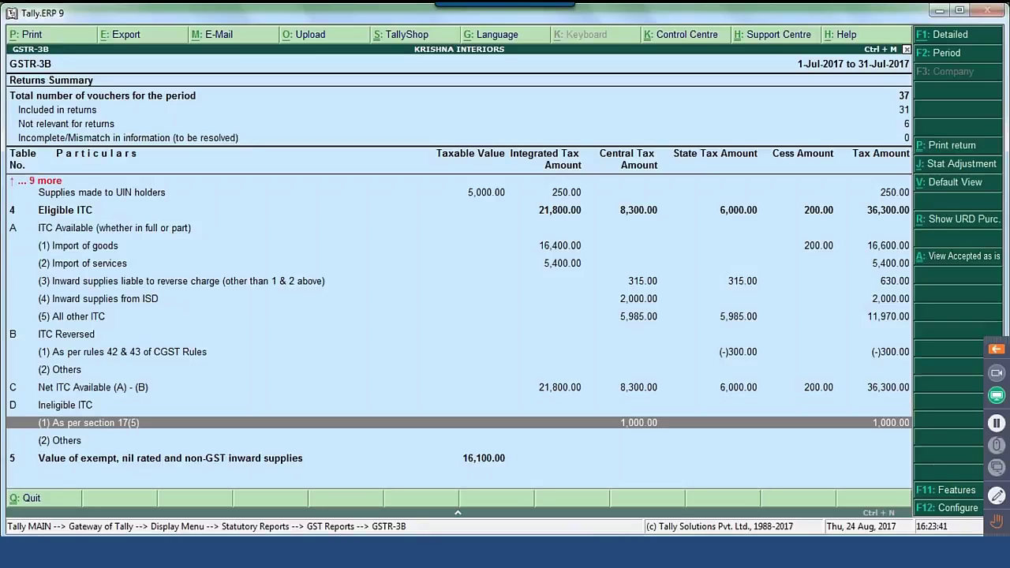
pyautogui.press('Down')
# Expand table 5, Value of exempt, nil rated and non-GST inward supplies, and go to its first breakdown row
pyautogui.press('Down')
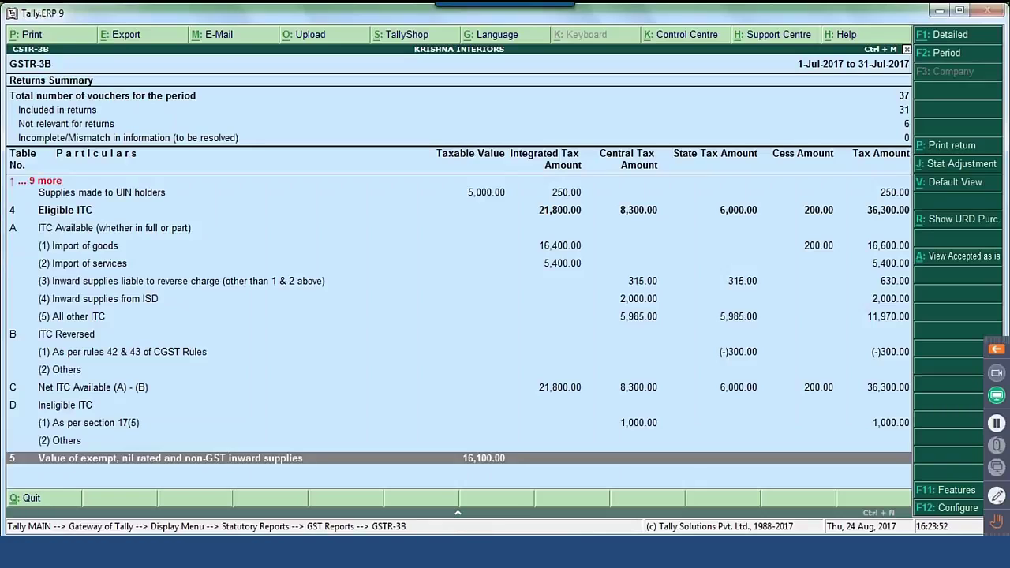
pyautogui.press('Down')
pyautogui.press('Down')
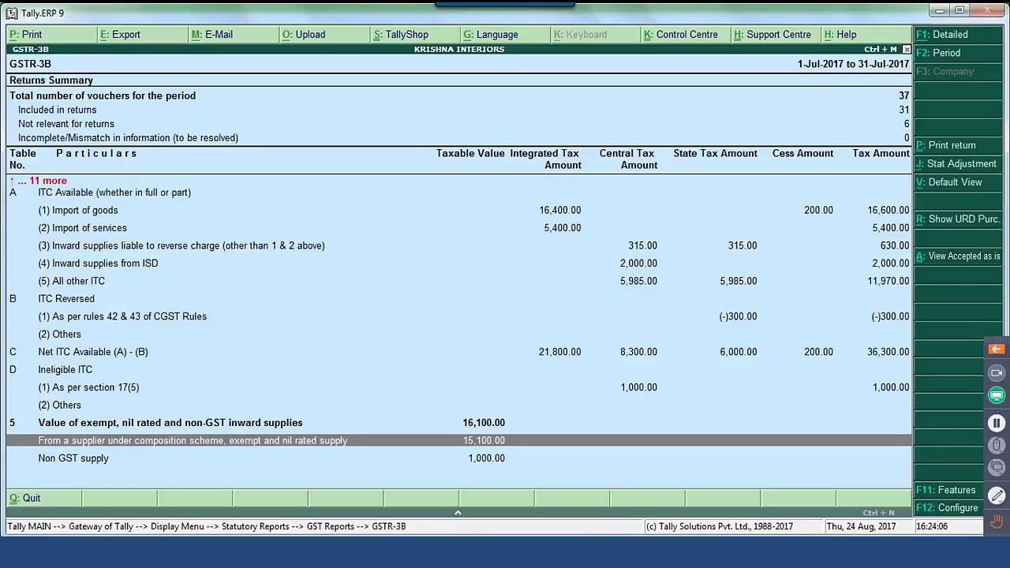
# Check the local composition dealer purchases in the composition, exempt and nil rated supply register, and return to table 5's Non GST supply row
pyautogui.press('Return')
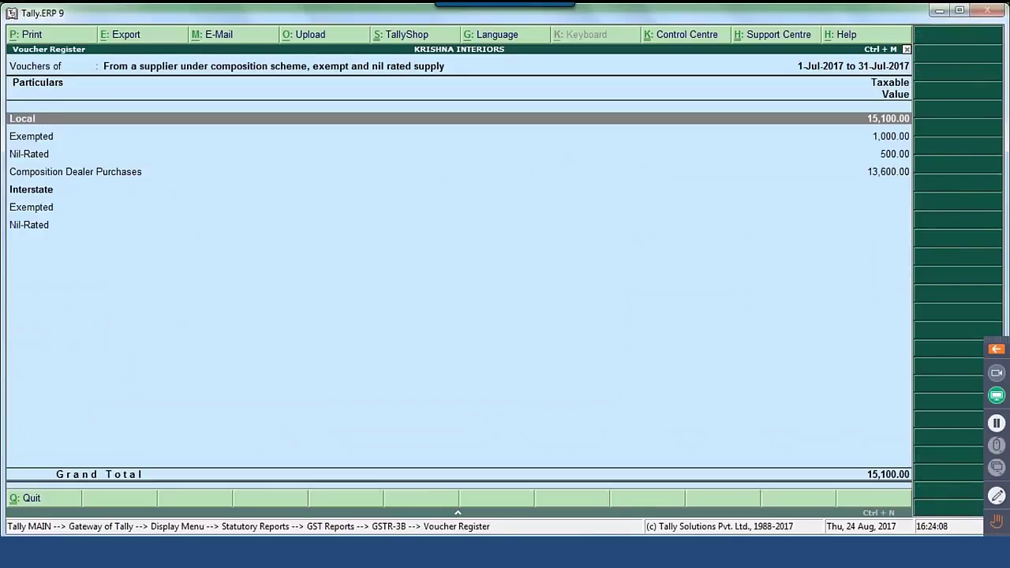
pyautogui.press('Down')
pyautogui.press('Down')
pyautogui.press('Down')
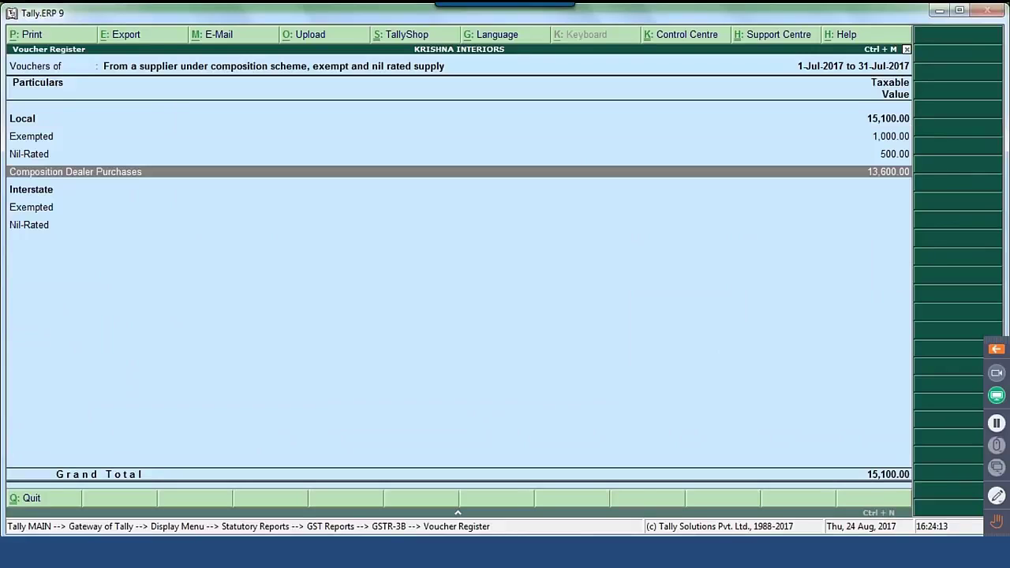
pyautogui.press('Up')
pyautogui.press('Down')
pyautogui.press('Escape')
pyautogui.press('Down')
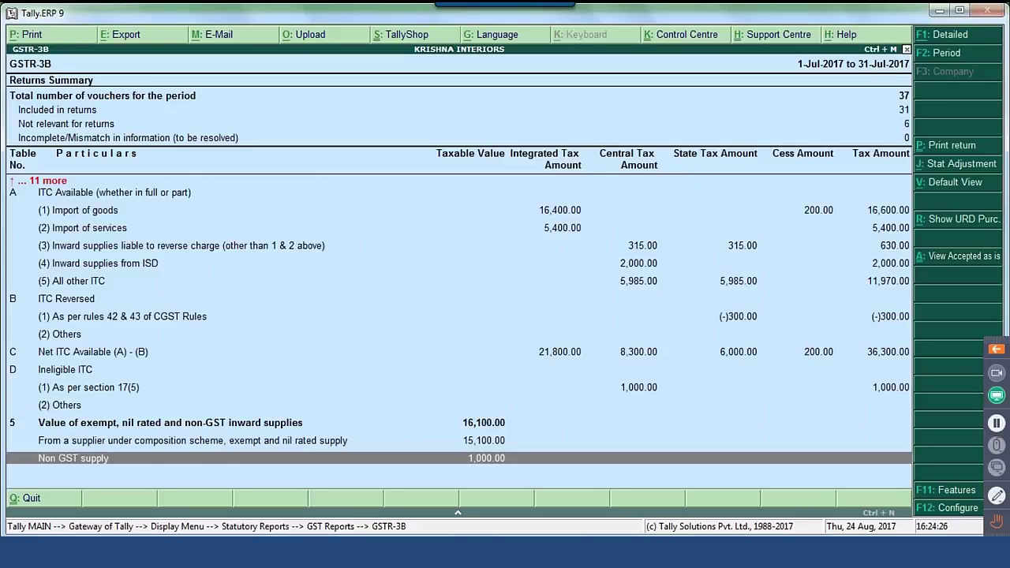
# Check the voucher register behind table 5's Non GST supply row and return to the GSTR-3B report
pyautogui.press('Return')
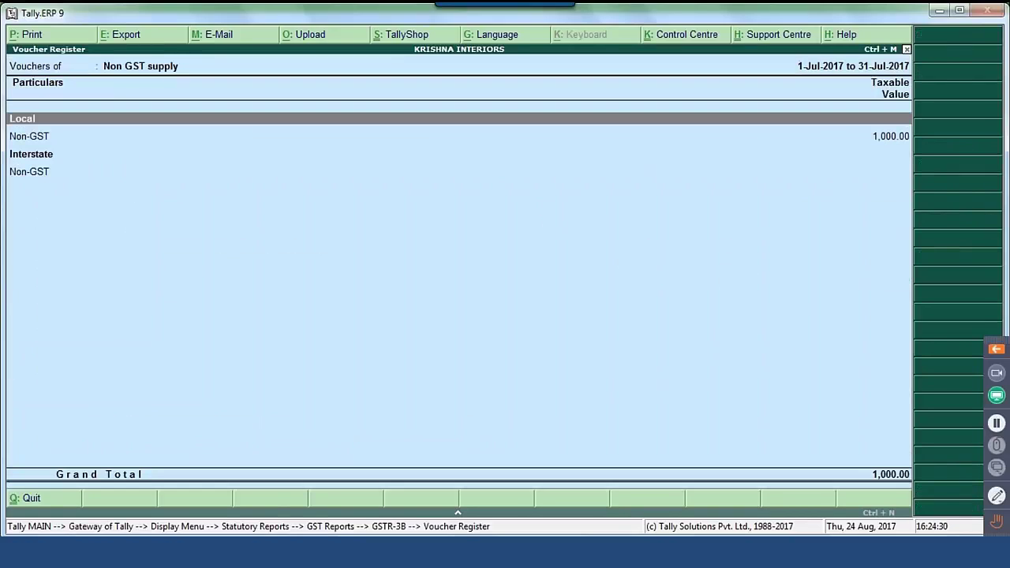
pyautogui.press('Escape')
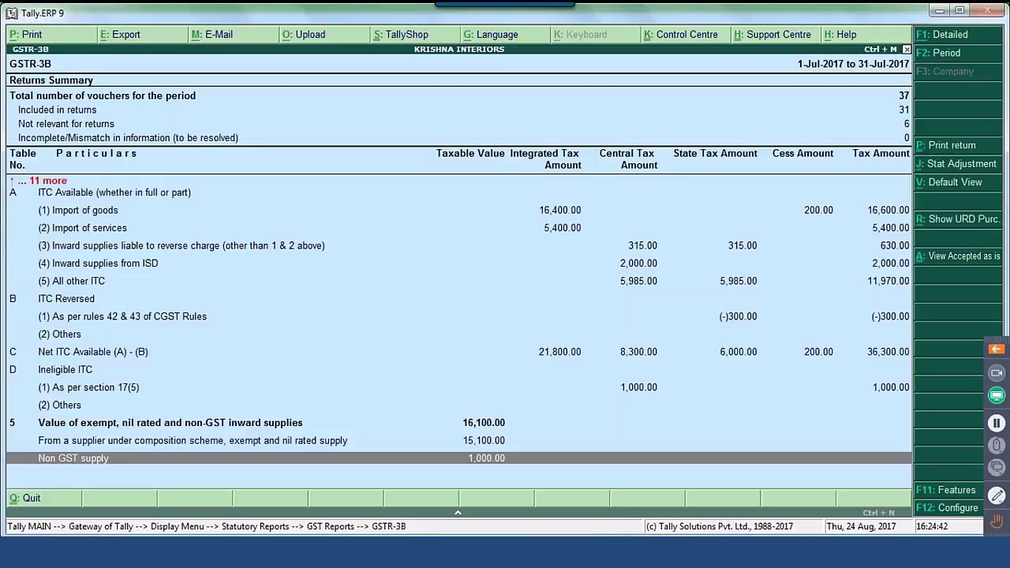
# Look back through the GSTR-3B report from table 5 up to table 3.1 and the Returns Summary
pyautogui.press('Up')
pyautogui.press('Up')
pyautogui.press('Up')
pyautogui.press('Up')
pyautogui.press('Up')
pyautogui.press('Up')
pyautogui.press('Up')
pyautogui.press('Up')
pyautogui.press('Up')
pyautogui.press('Up')
pyautogui.press('Up')
pyautogui.press('Up')
pyautogui.press('Up')
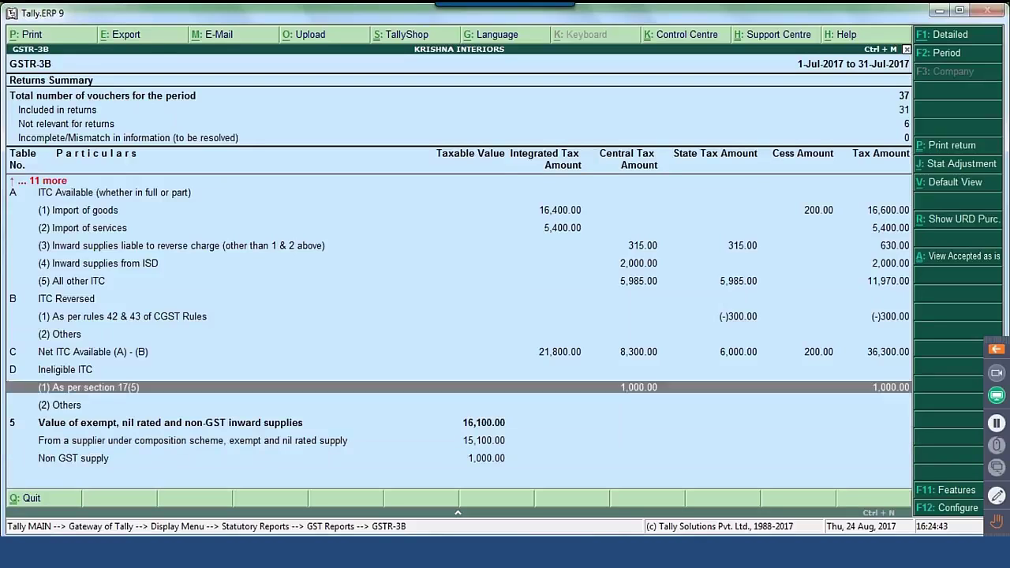
pyautogui.press('Up')
pyautogui.press('Up')
pyautogui.press('Up')
pyautogui.press('Up')
pyautogui.press('Up')
pyautogui.press('Up')
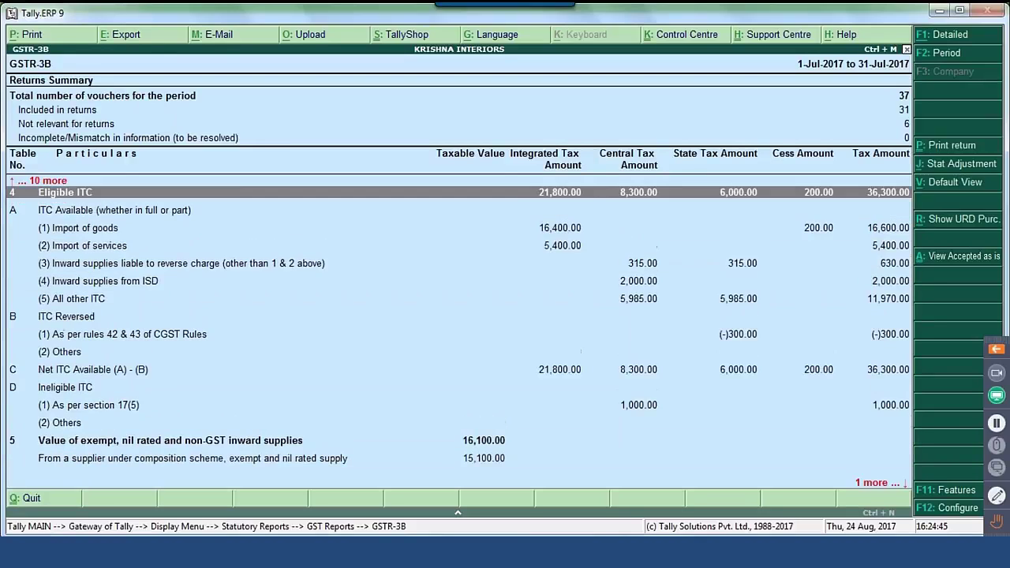
pyautogui.press('Up')
pyautogui.press('Up')
pyautogui.press('Up')
pyautogui.press('Up')
pyautogui.press('Up')
pyautogui.press('Up')
pyautogui.press('Up')
pyautogui.press('Up')
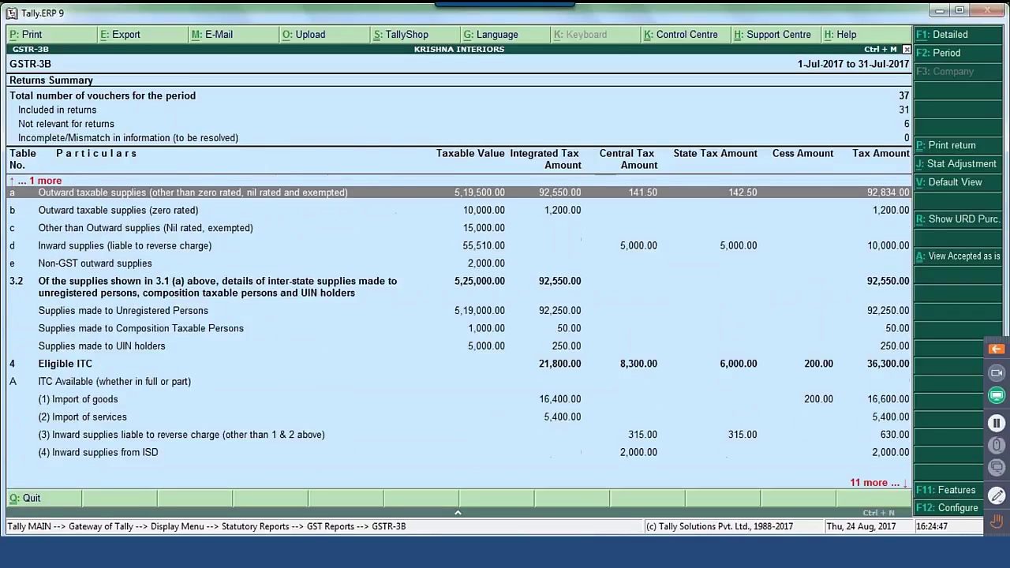
pyautogui.press('Down')
pyautogui.press('Down')
pyautogui.press('Down')
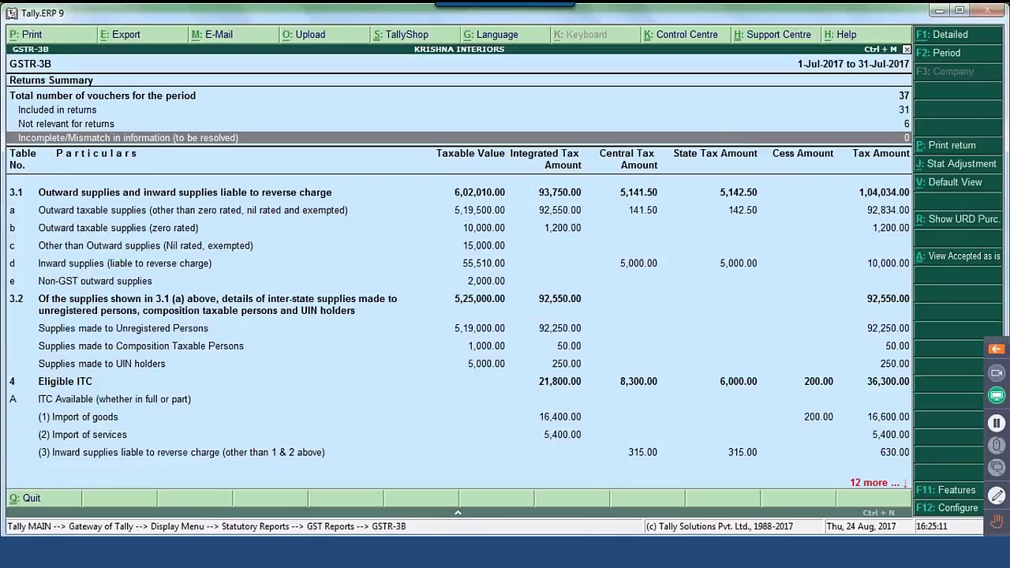
# Print the July 2017 GSTR-3B return and review the generated form down to Payment of tax, TDS/TCS Credit and the instructions
pyautogui.click(966, 150)
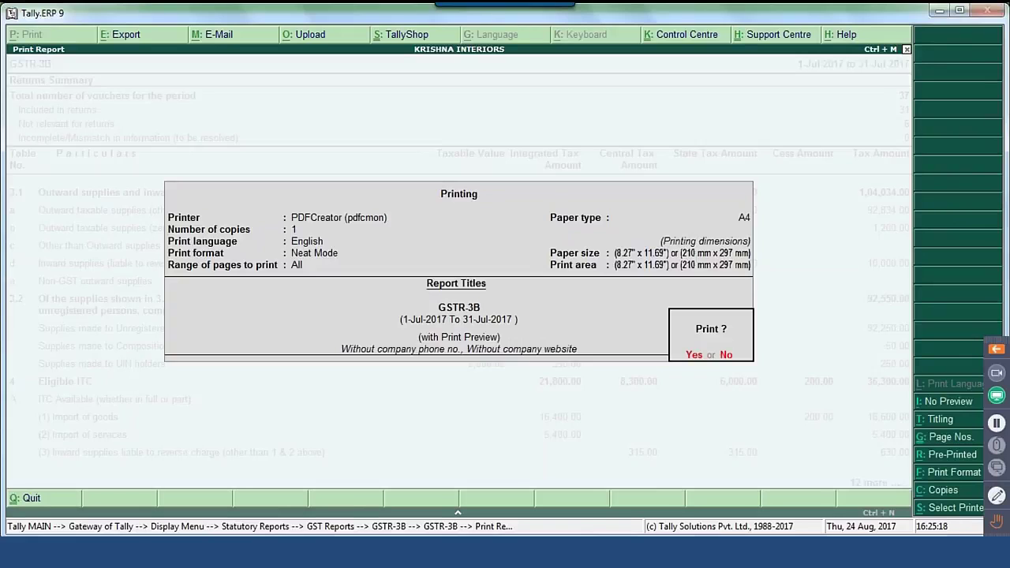
pyautogui.press('Return')
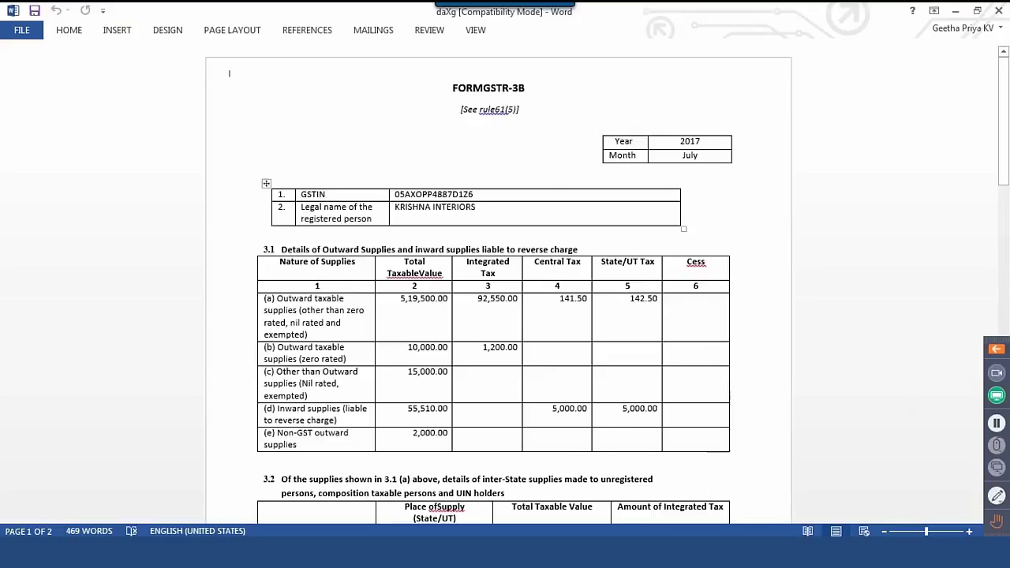
pyautogui.click(1007, 323)
pyautogui.click(1006, 323)
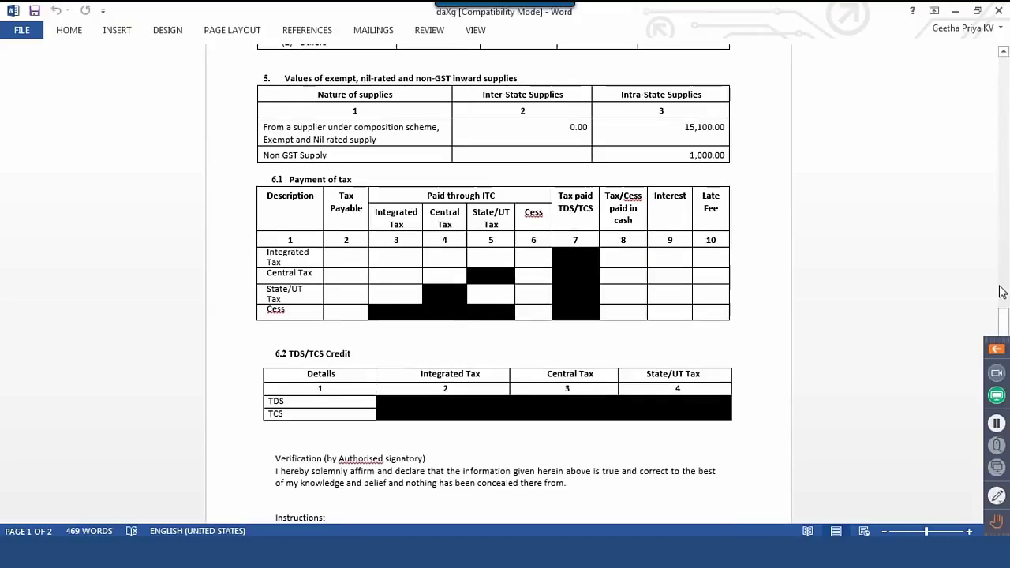
pyautogui.moveTo(1004, 332); pyautogui.dragTo(978, 283)
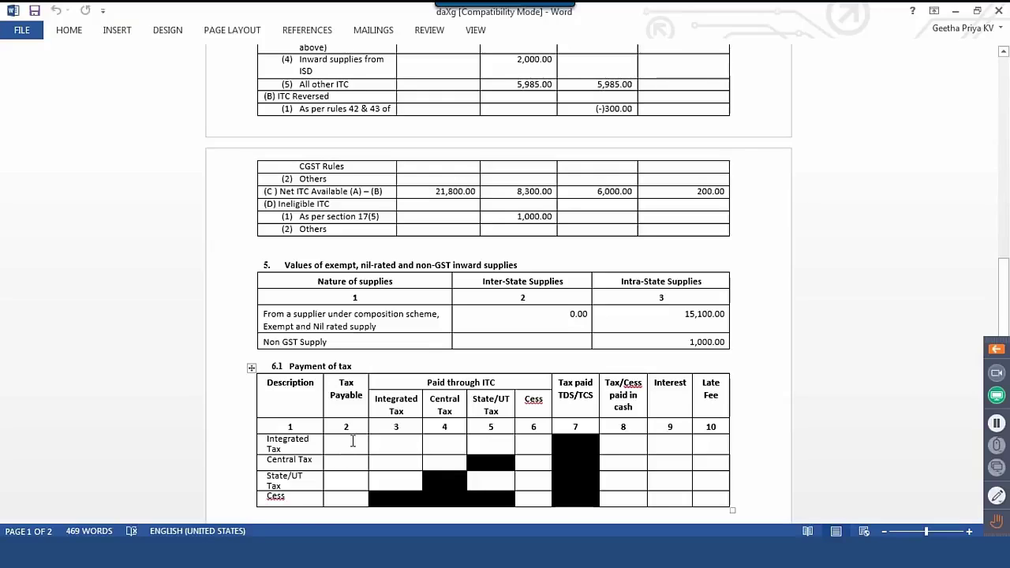
pyautogui.click(396, 441)
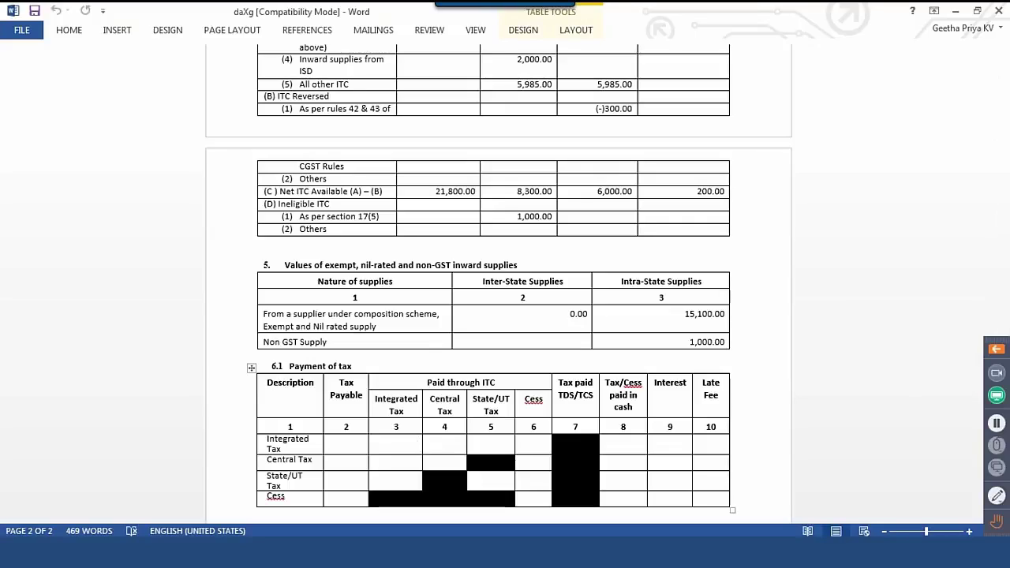
pyautogui.moveTo(1007, 304); pyautogui.dragTo(1008, 357)
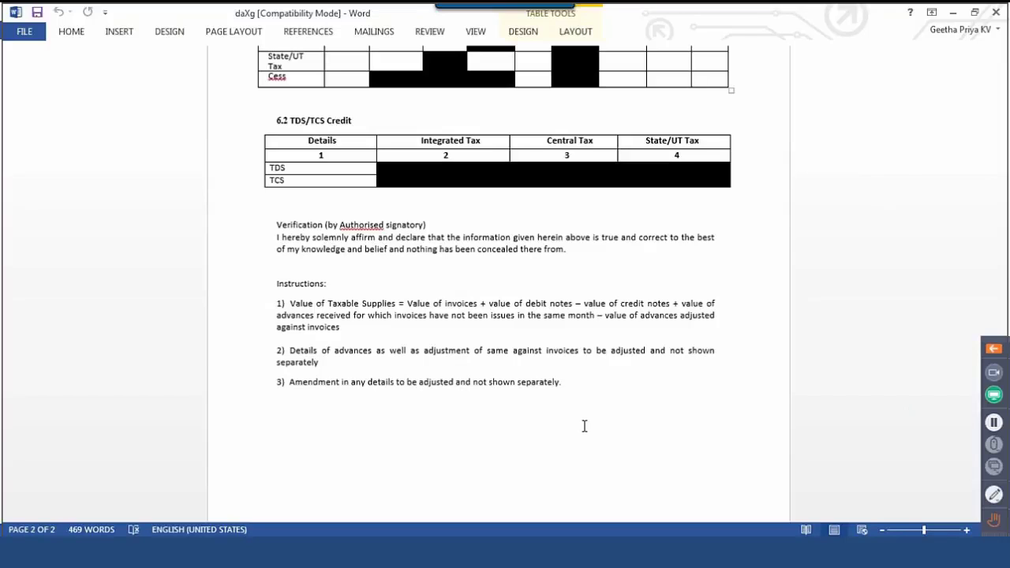
pyautogui.hotkey('alt', 'Tab')
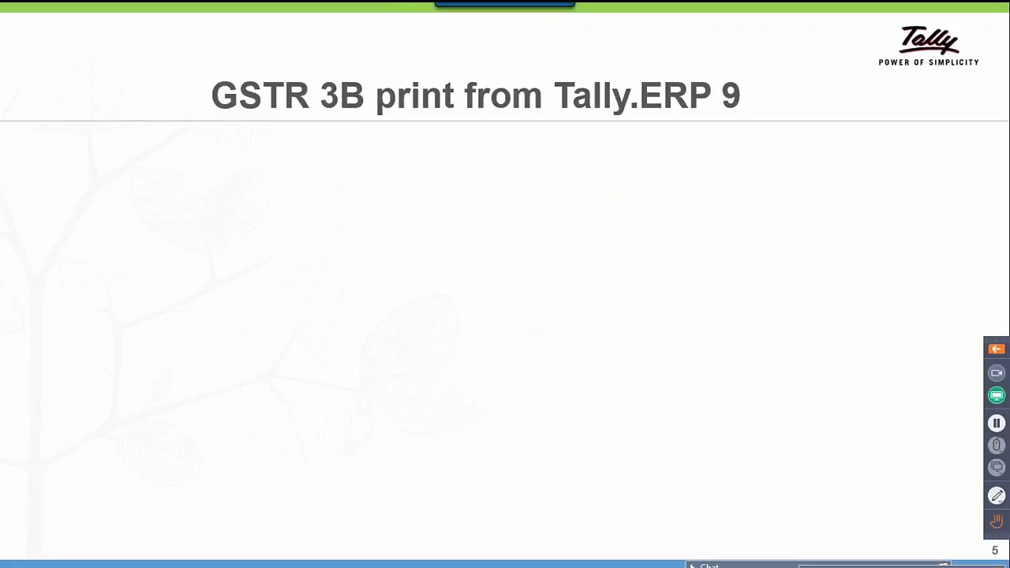
pyautogui.press('Right')
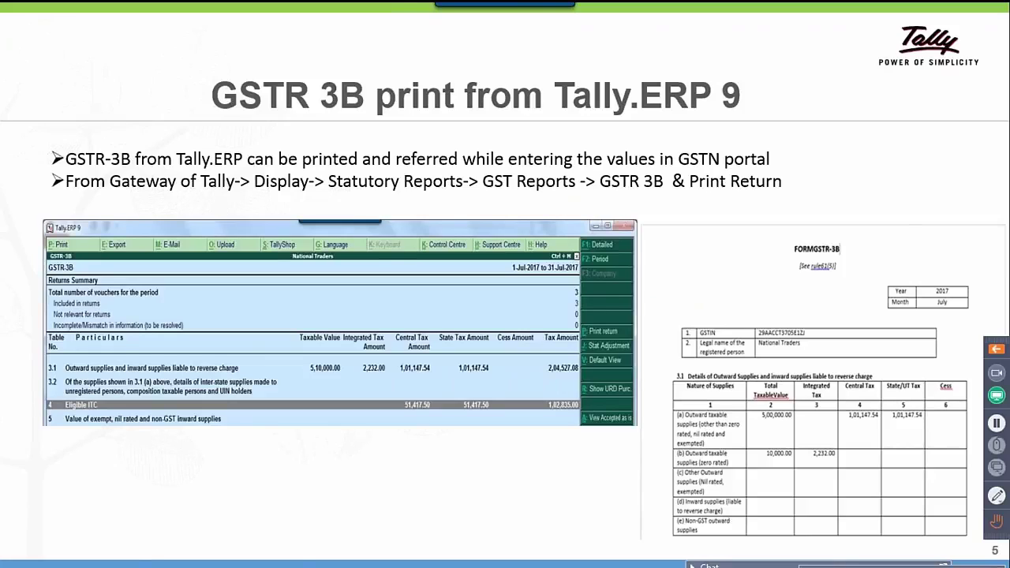
pyautogui.press('Right')
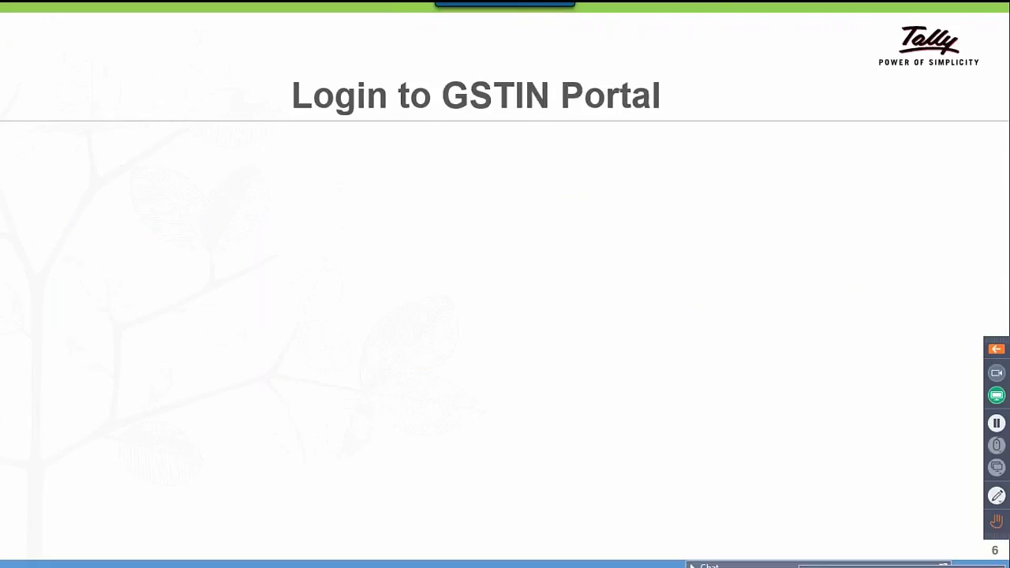
pyautogui.press('Right')
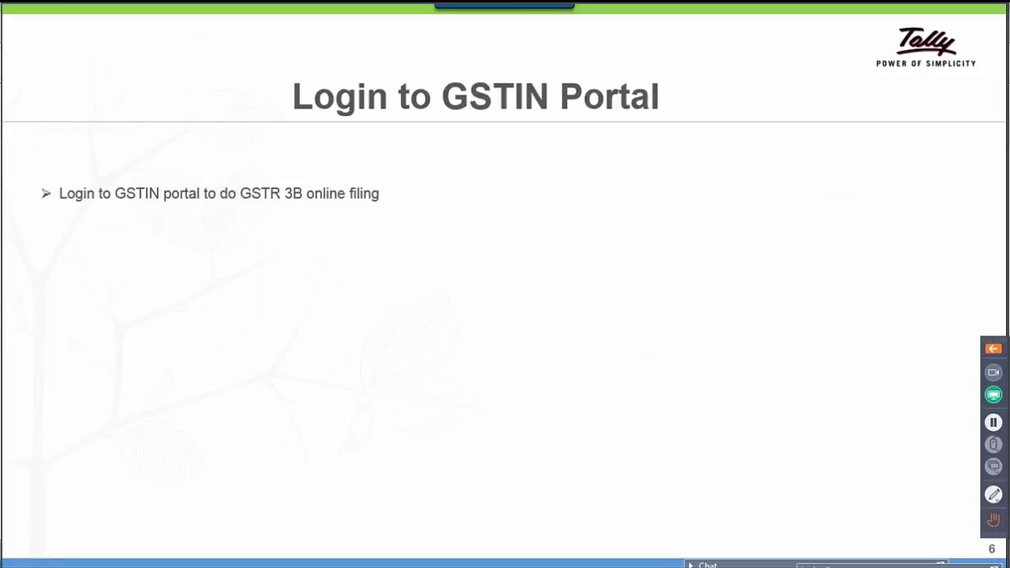
# Switch to the GST portal in Internet Explorer and log in, entering the captcha characters shown in the image
pyautogui.hotkey('alt', 'Tab')
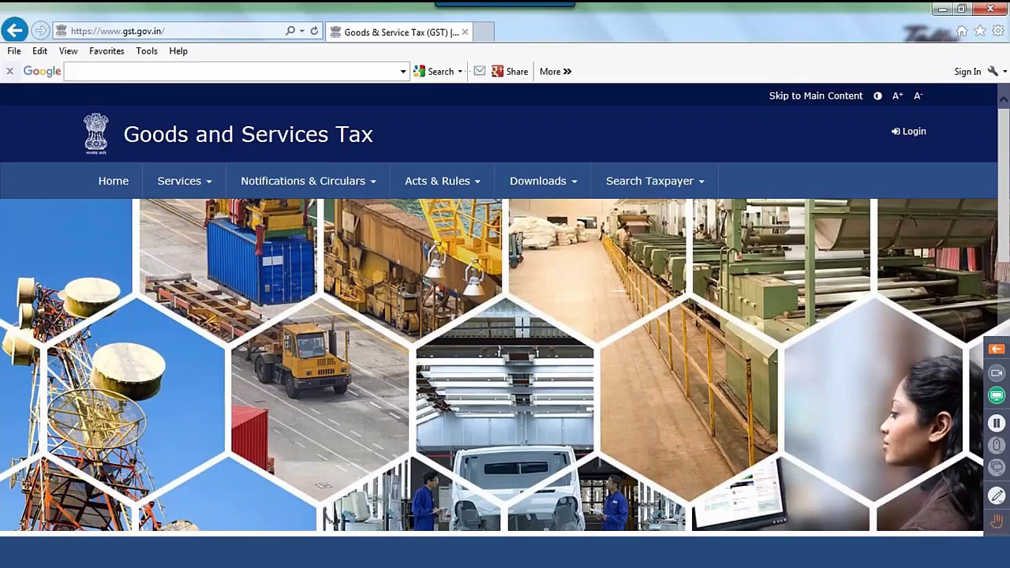
pyautogui.click(913, 132)
pyautogui.click(501, 415)
pyautogui.write('5')
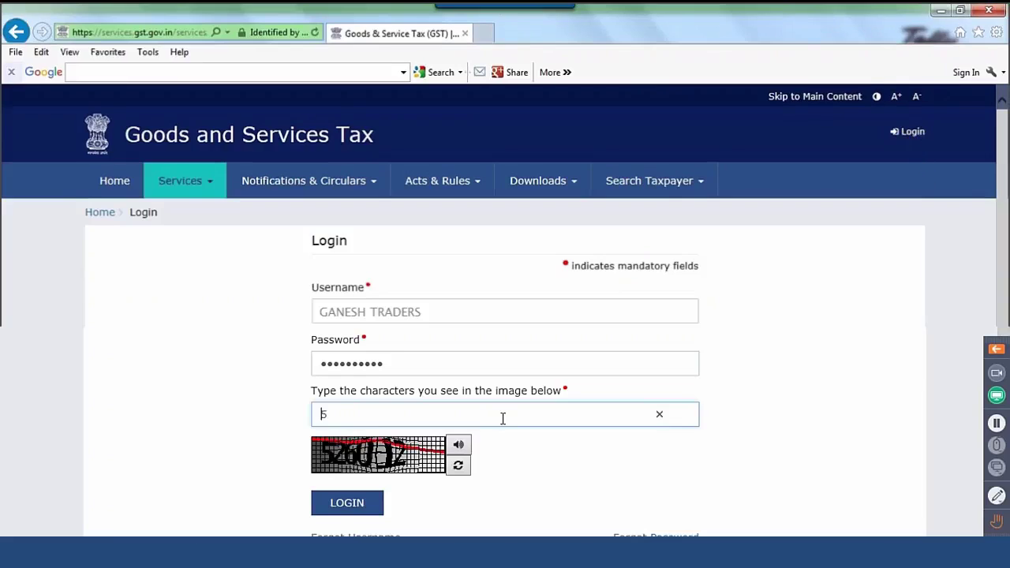
pyautogui.write('26012')
pyautogui.click(363, 505)
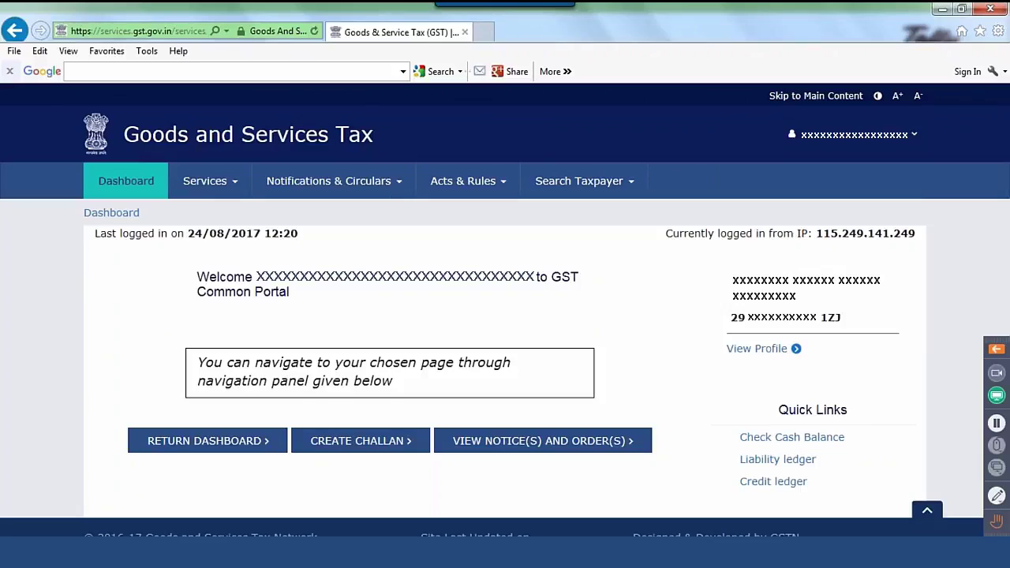
pyautogui.hotkey('alt', 'Tab')
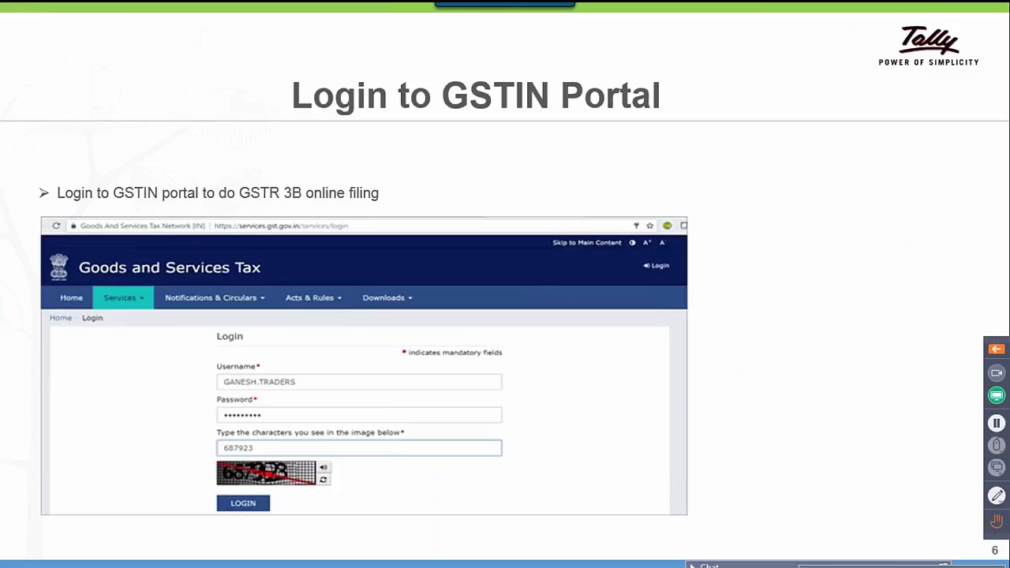
pyautogui.press('Right')
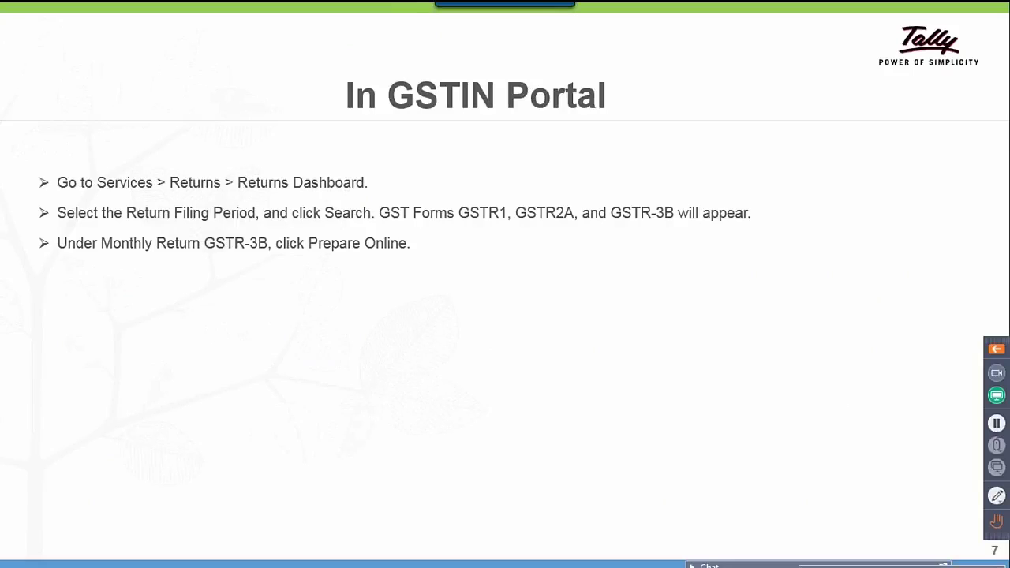
# Switch back to the GST portal in Internet Explorer and open the returns dashboard
pyautogui.hotkey('alt', 'Tab')
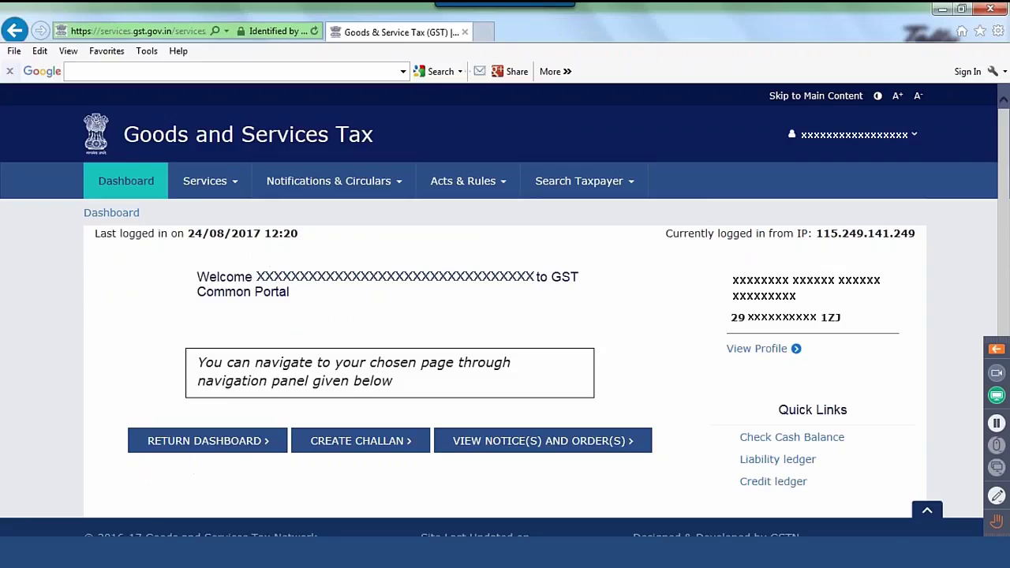
pyautogui.click(230, 181)
pyautogui.moveTo(282, 221)
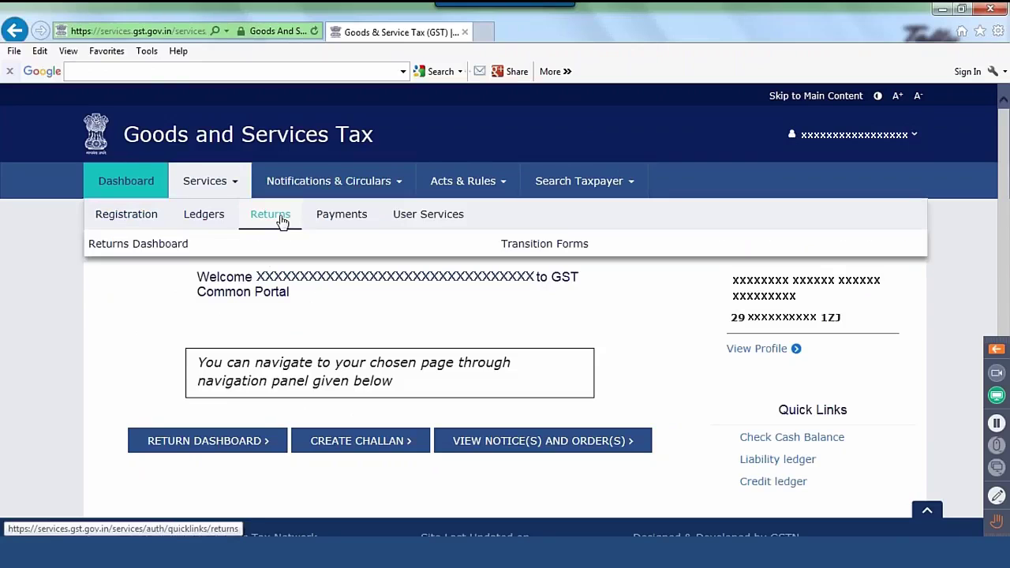
pyautogui.click(228, 447)
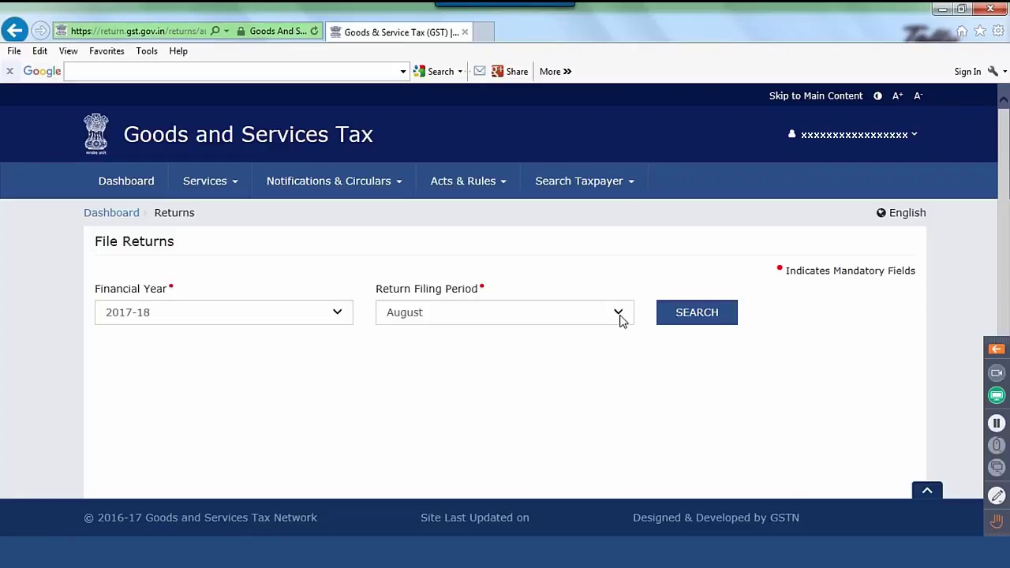
# Search the returns for the July filing period and bring the Monthly Return GSTR3B tile into full view
pyautogui.click(621, 317)
pyautogui.click(397, 300)
pyautogui.click(691, 314)
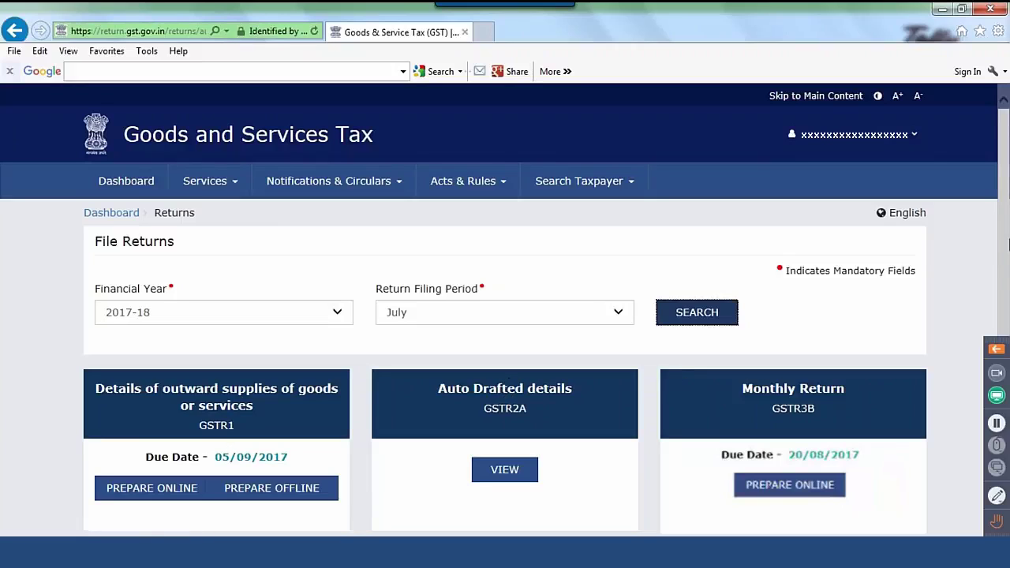
pyautogui.moveTo(1004, 270); pyautogui.dragTo(1005, 342)
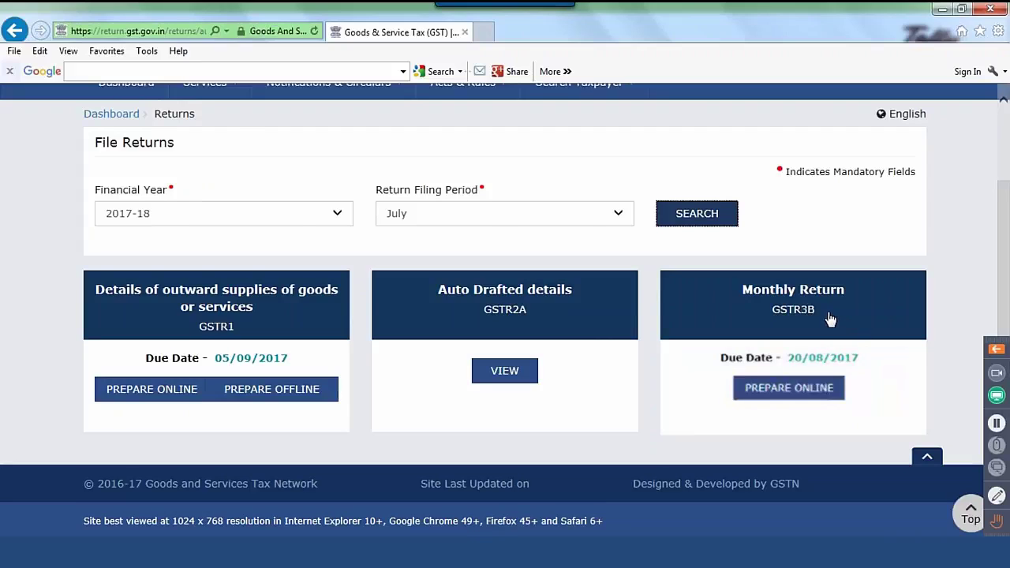
pyautogui.hotkey('alt', 'Tab')
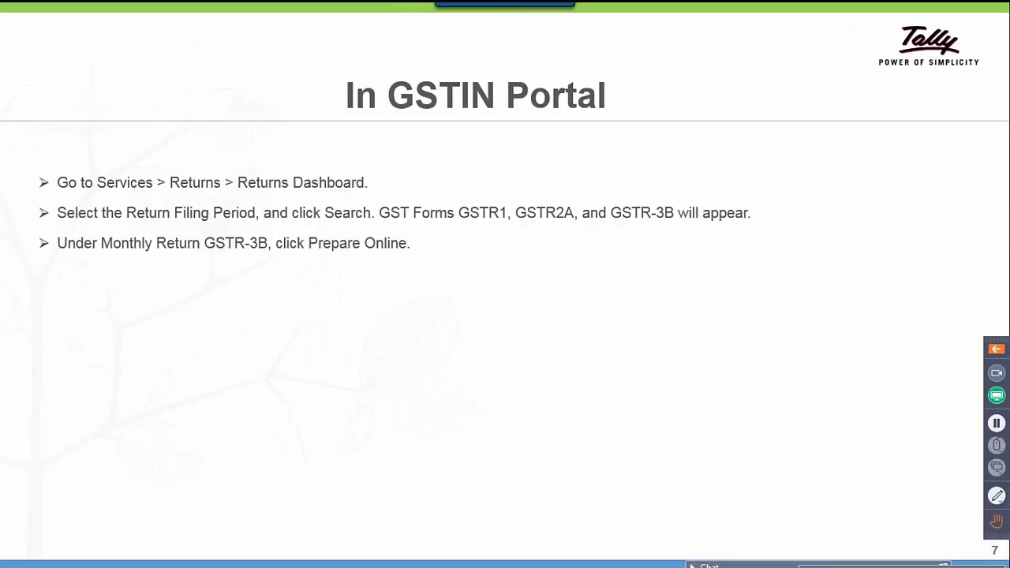
pyautogui.press('Right')
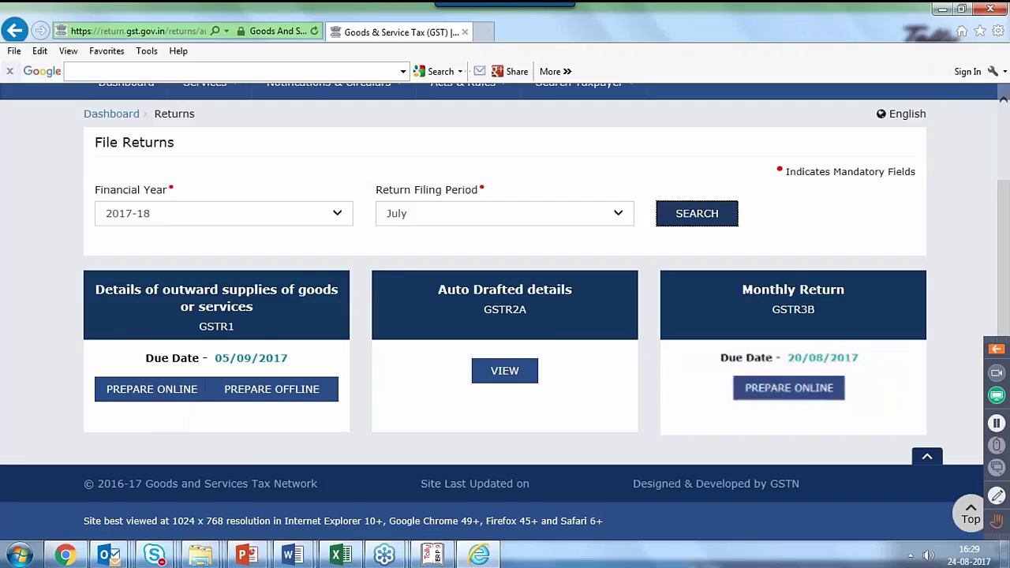
pyautogui.hotkey('alt', 'Tab')
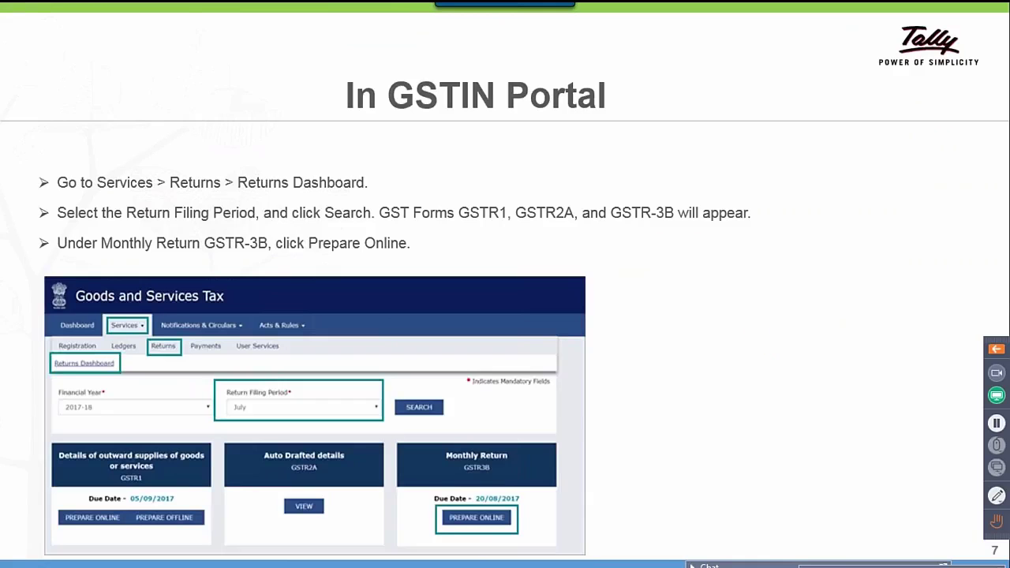
pyautogui.press('Right')
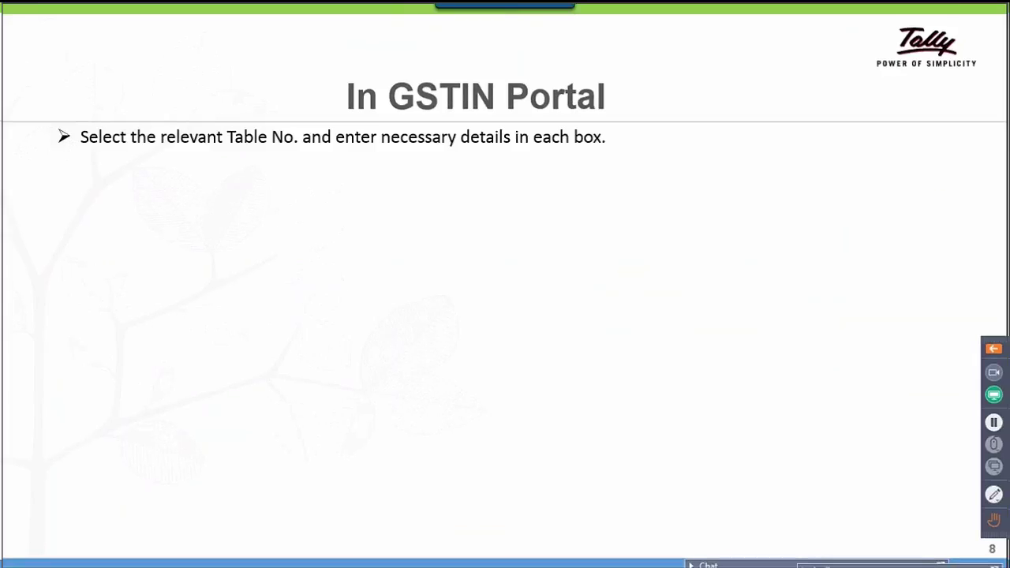
# Switch to the GSTR-3B monthly return in Internet Explorer and review its table tiles, Important Message and filing options
pyautogui.hotkey('alt', 'Tab')
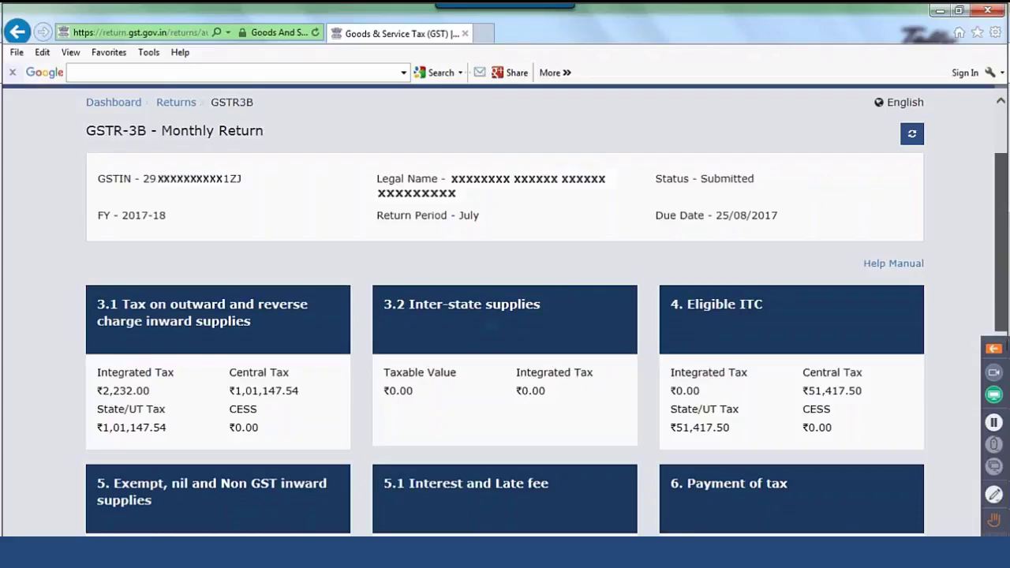
pyautogui.scroll(-2, 139, 293)
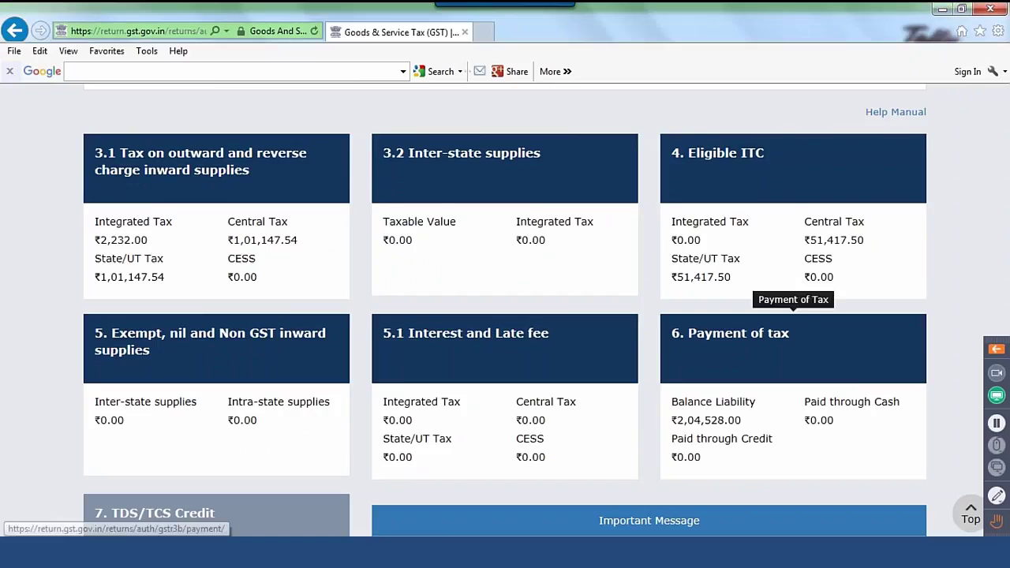
pyautogui.moveTo(1006, 301); pyautogui.dragTo(1006, 383)
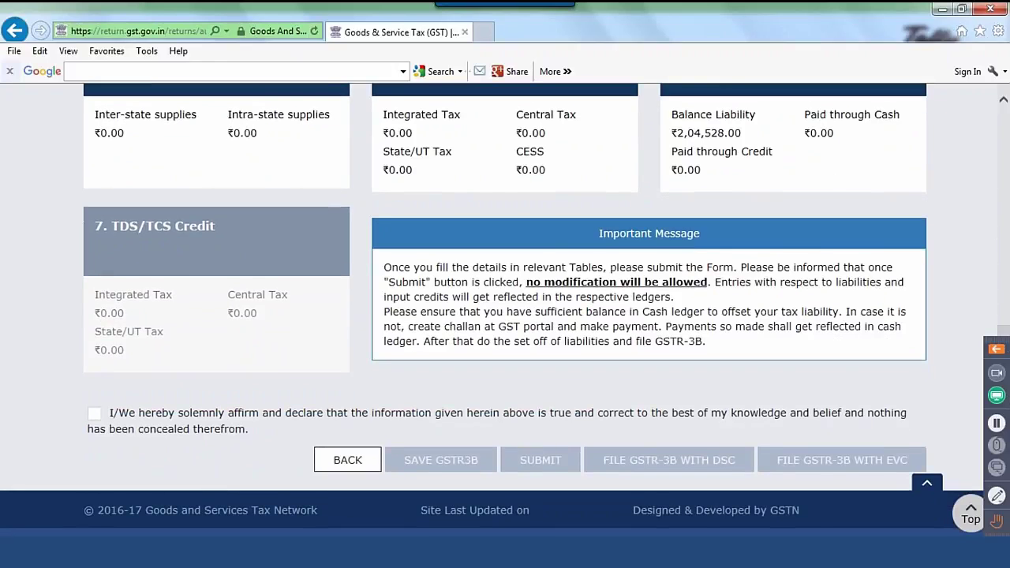
# Accept the declaration that the information is true and correct, and open table 6, Payment of tax
pyautogui.click(94, 413)
pyautogui.scroll(3, 651, 265)
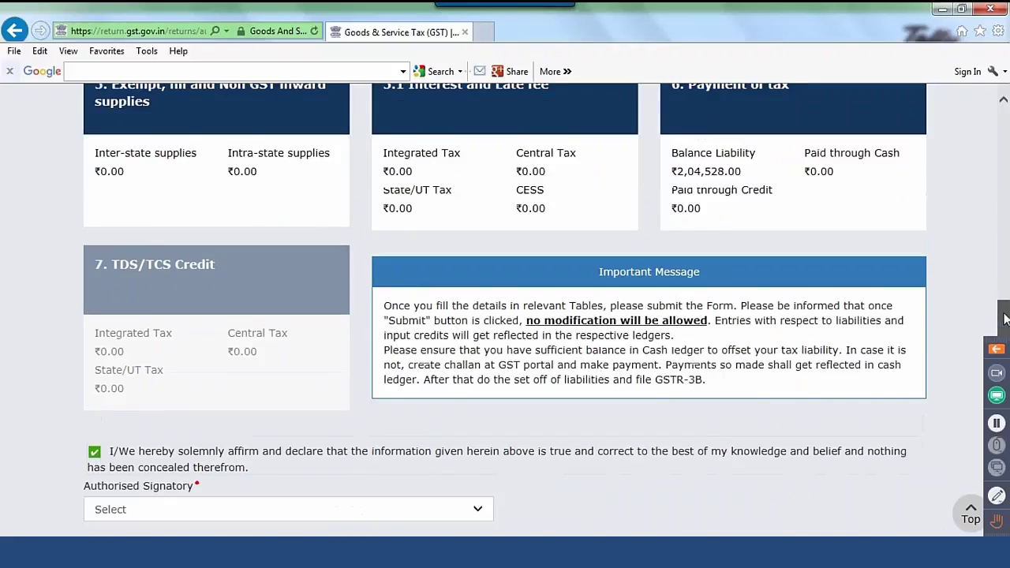
pyautogui.click(772, 183)
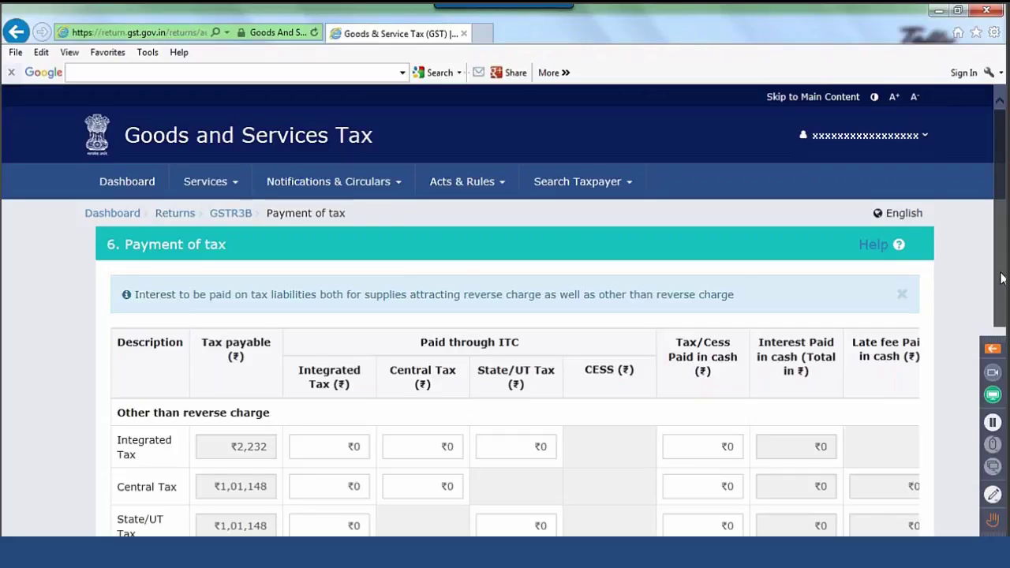
# Review the tax payable, ITC and cash columns of the Payment of tax table, including the Offset Liability option
pyautogui.moveTo(1002, 278); pyautogui.dragTo(1007, 337)
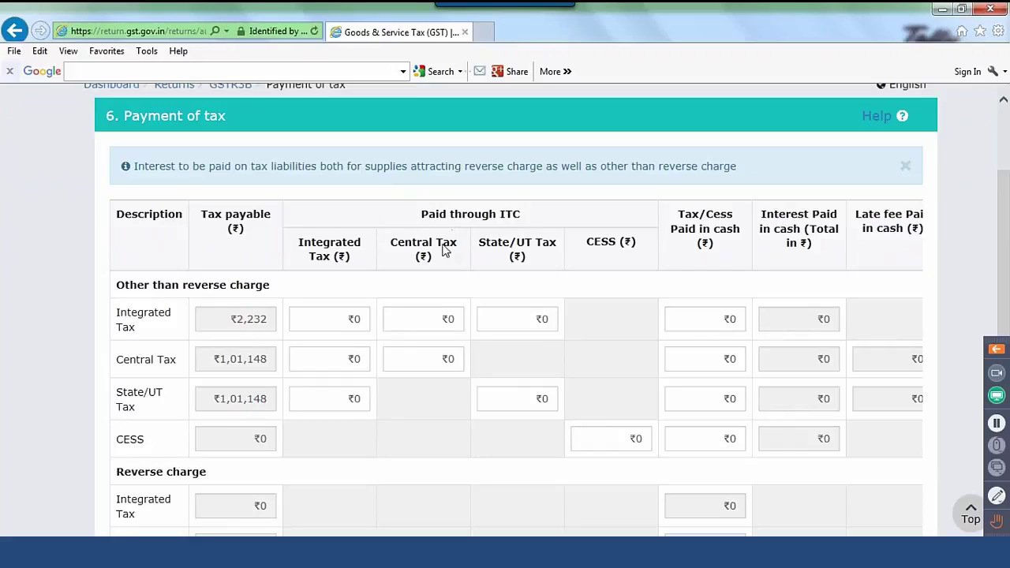
pyautogui.moveTo(445, 324)
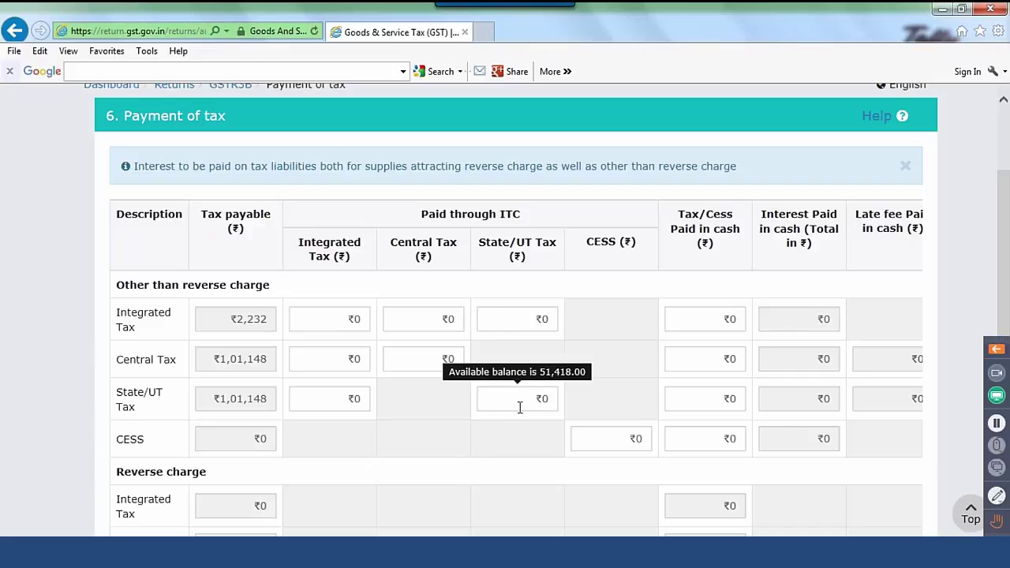
pyautogui.moveTo(1006, 281); pyautogui.dragTo(1006, 403)
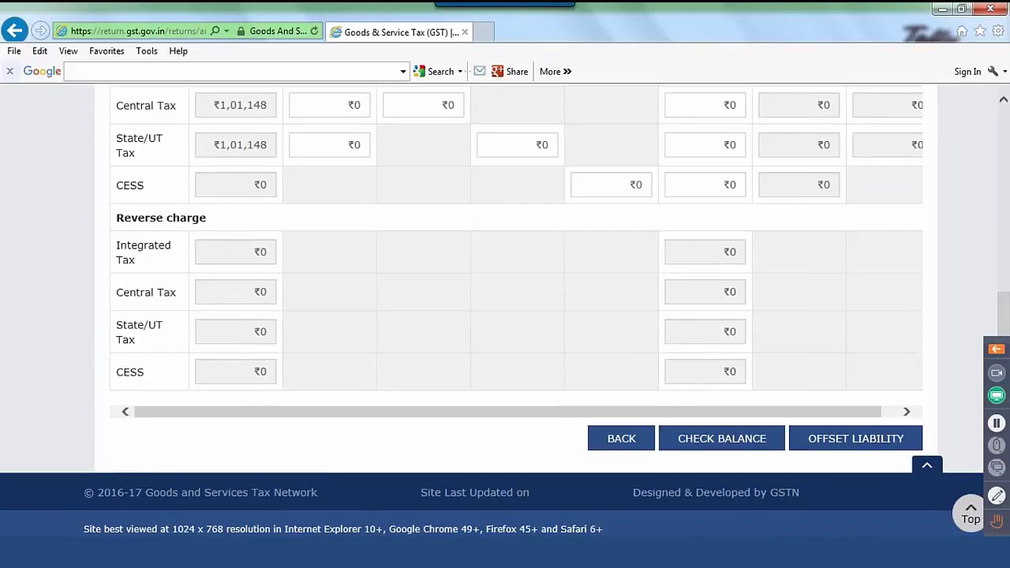
pyautogui.click(880, 444)
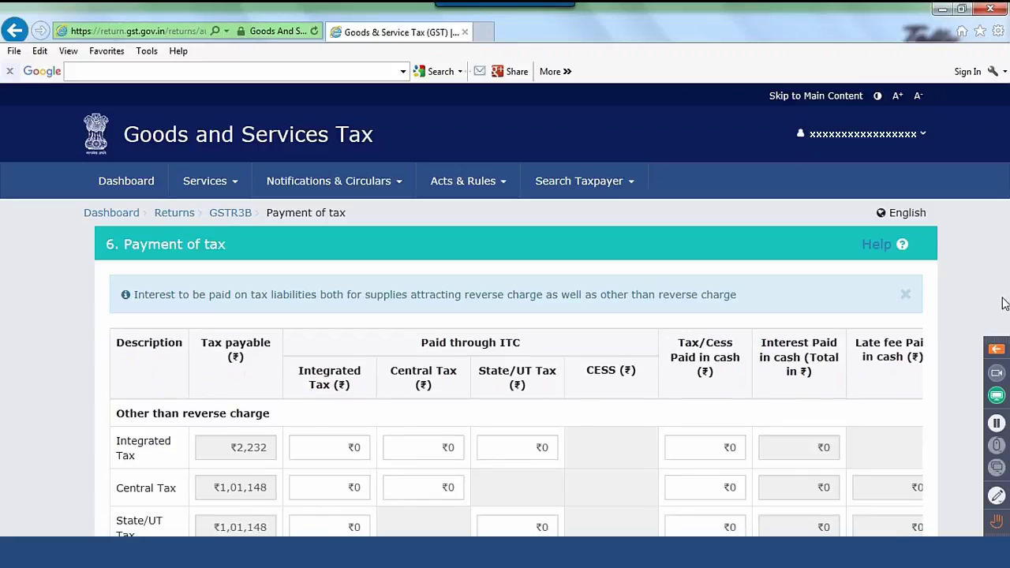
pyautogui.moveTo(1005, 300)
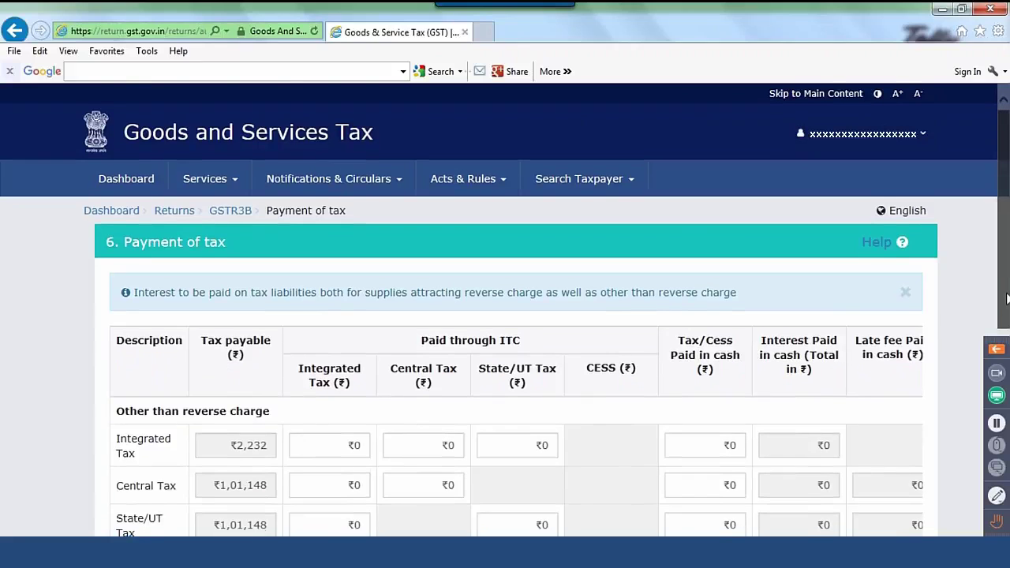
pyautogui.scroll(-3, 1005, 292)
pyautogui.scroll(-2, 1006, 316)
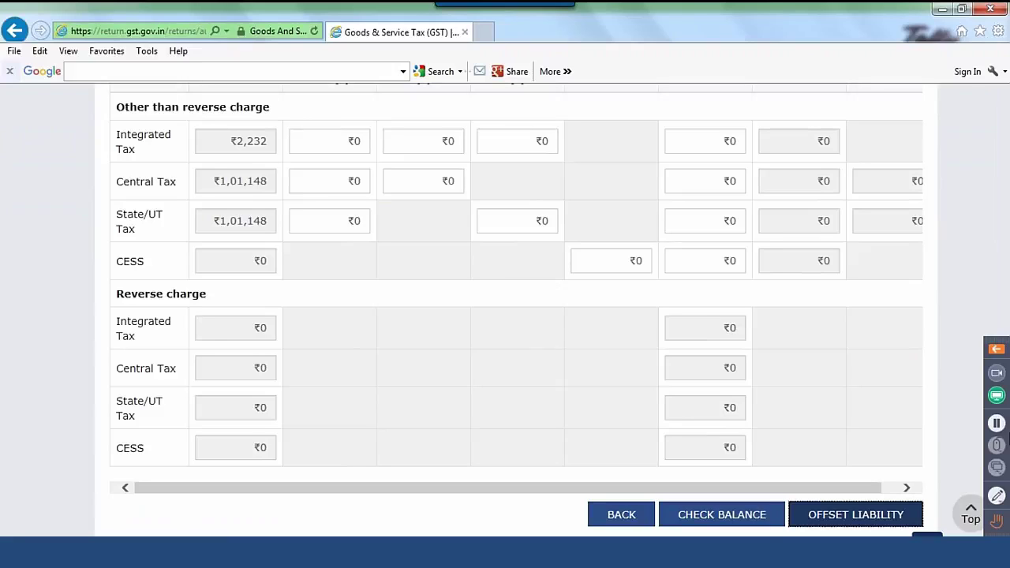
pyautogui.hotkey('alt', 'Tab')
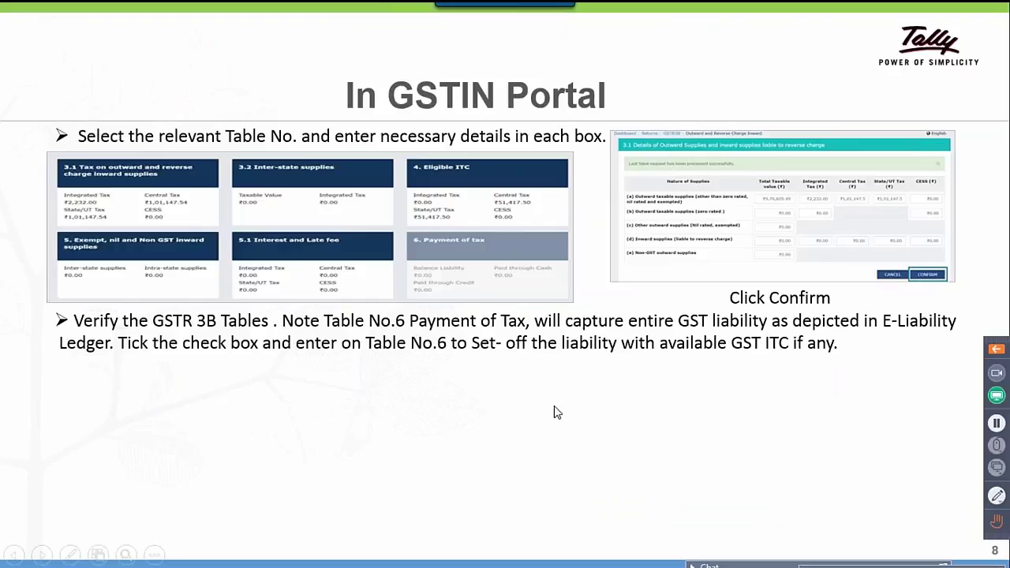
pyautogui.click(663, 394)
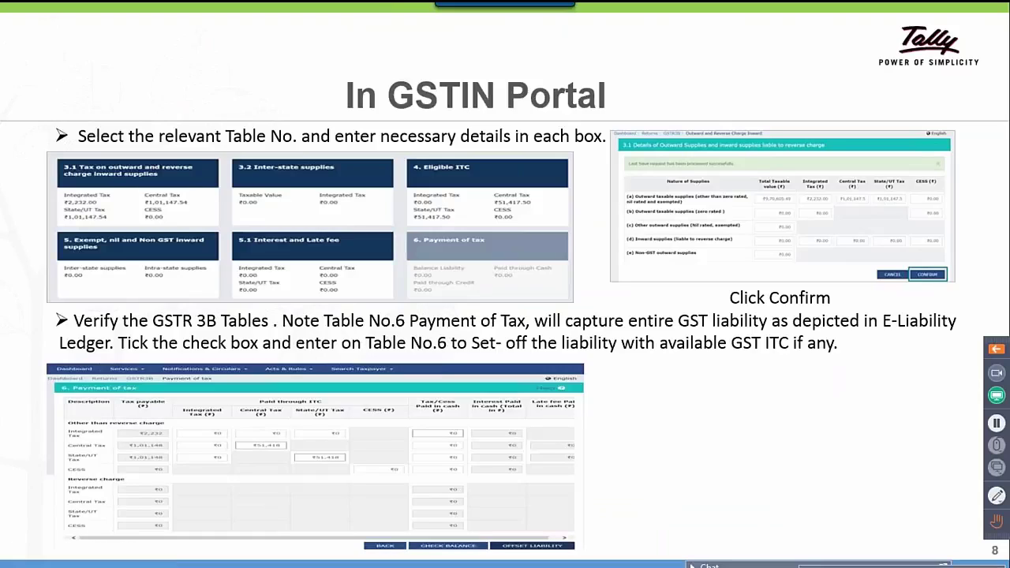
pyautogui.press('Right')
pyautogui.press('Right')
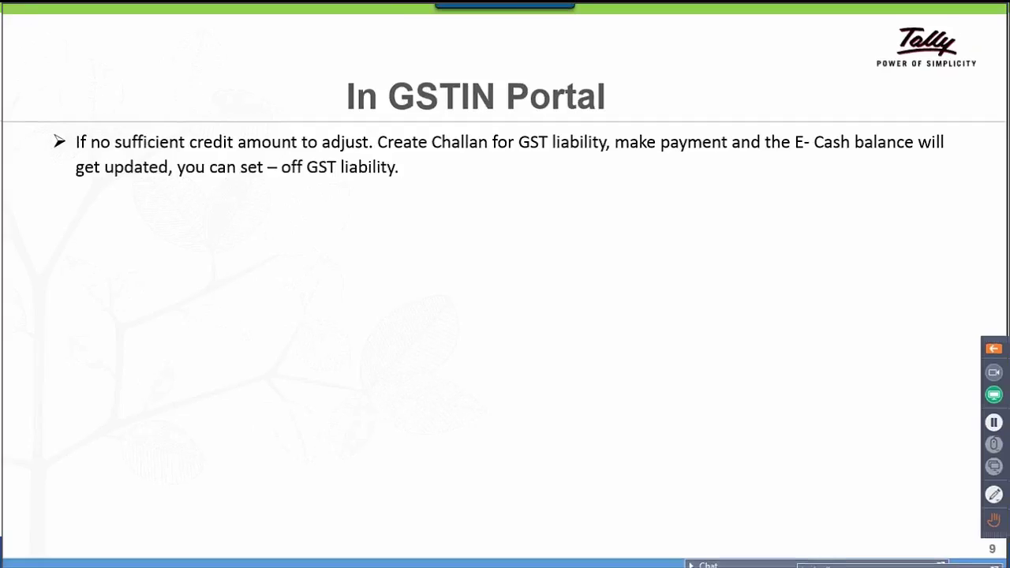
# Switch back to the GST portal in Internet Explorer, leave the Payment of tax page and open the Create Challan payment form
pyautogui.hotkey('alt', 'Tab')
pyautogui.click(623, 517)
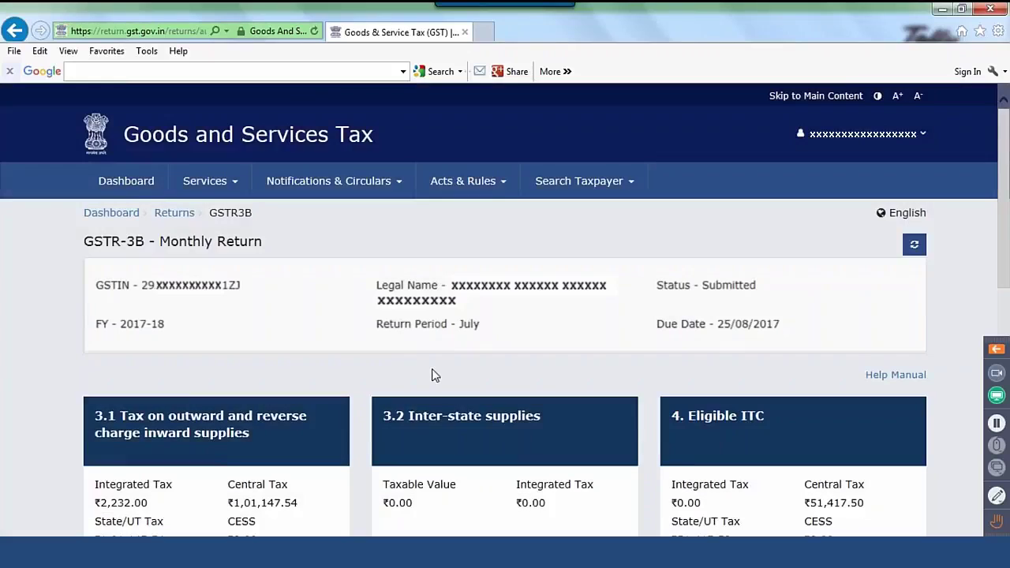
pyautogui.click(238, 186)
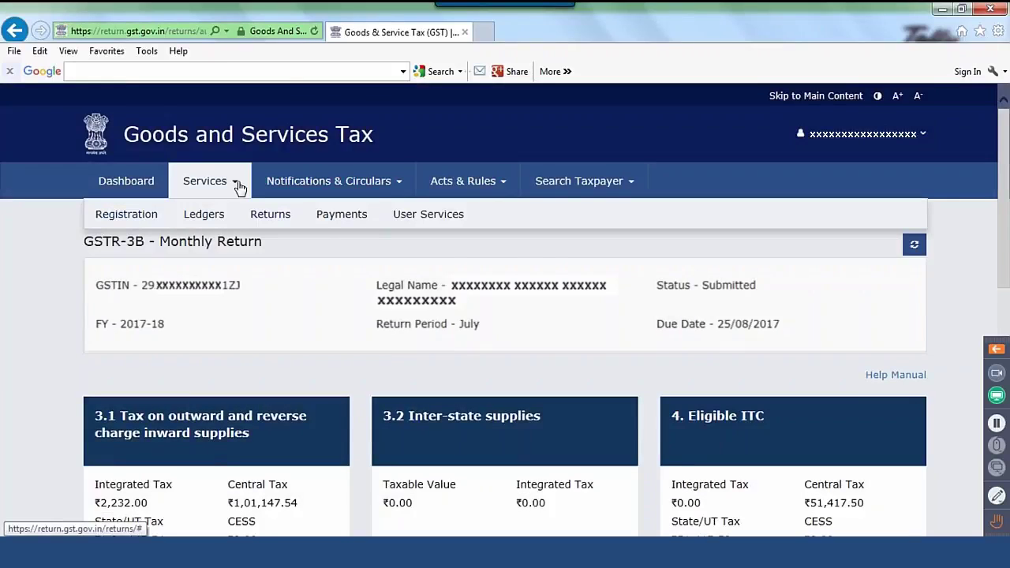
pyautogui.moveTo(325, 216)
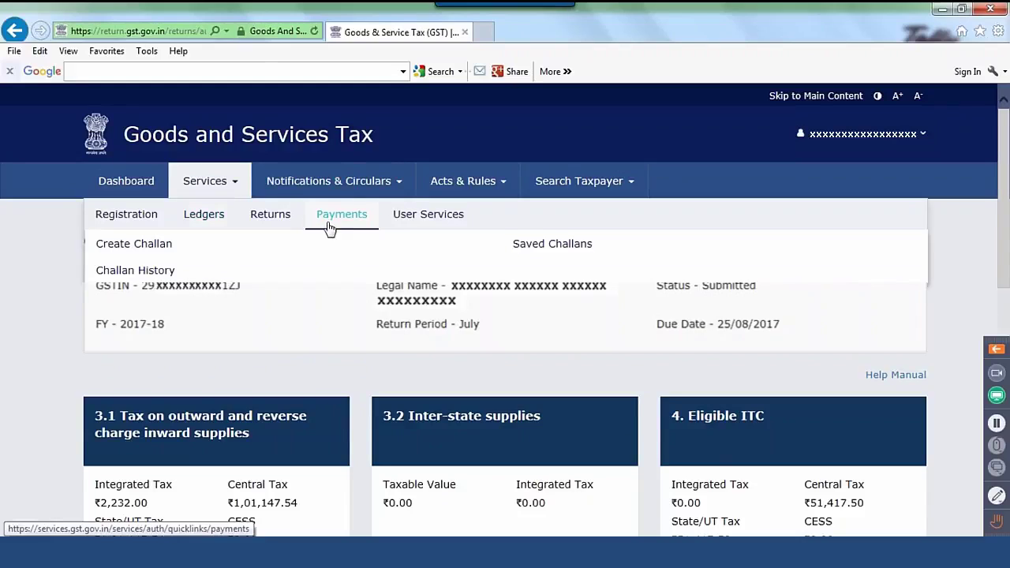
pyautogui.click(161, 246)
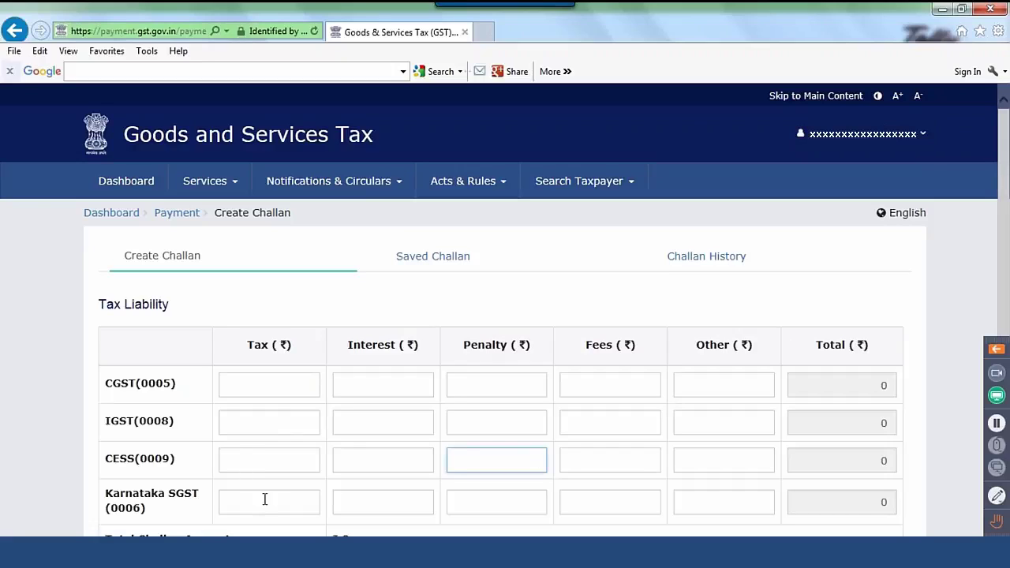
pyautogui.hotkey('alt', 'Tab')
pyautogui.press('Right')
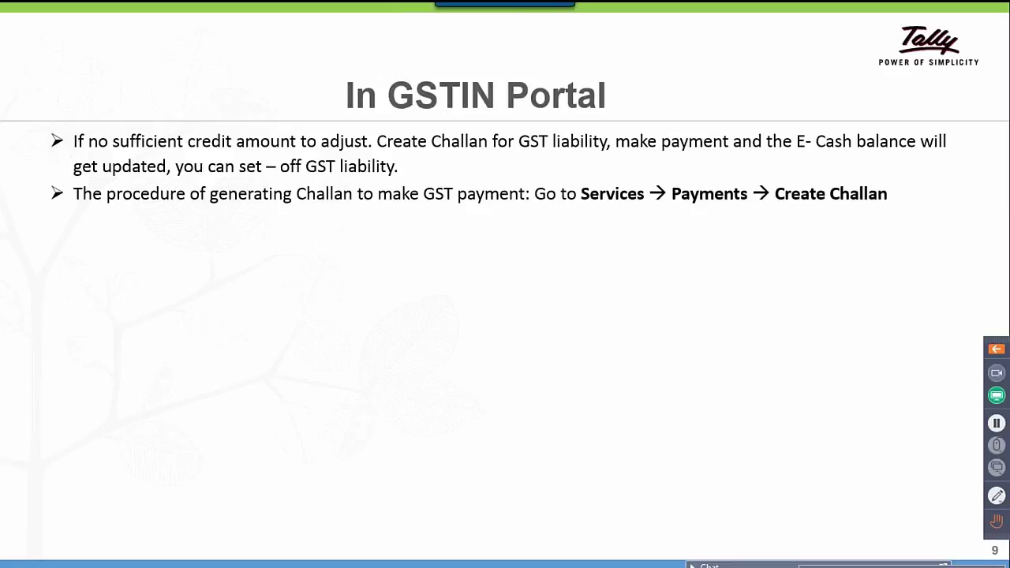
pyautogui.press('Right')
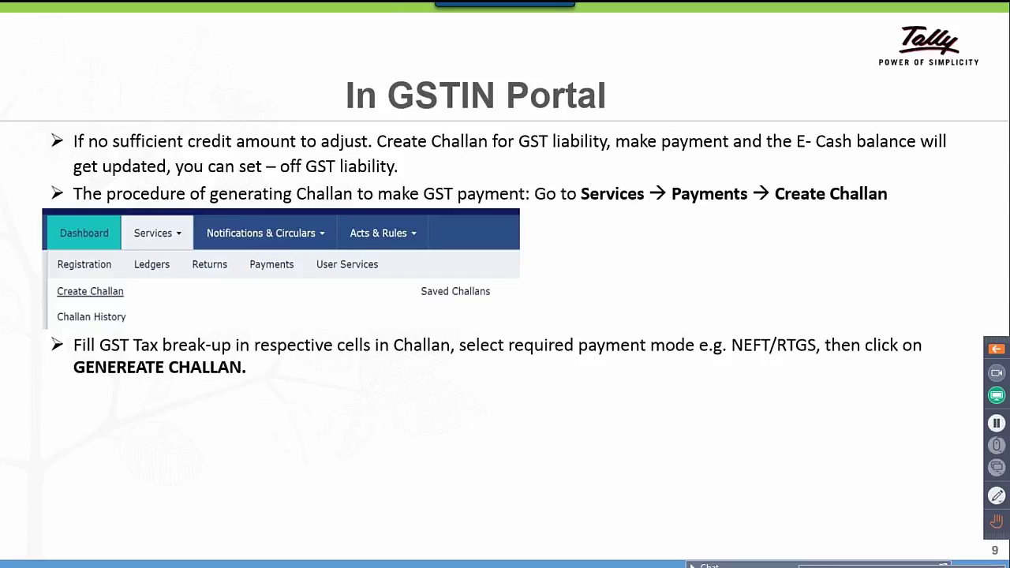
# Switch back to the GST portal and examine the challan's tax liability grid, payment modes and generate option
pyautogui.hotkey('alt', 'Tab')
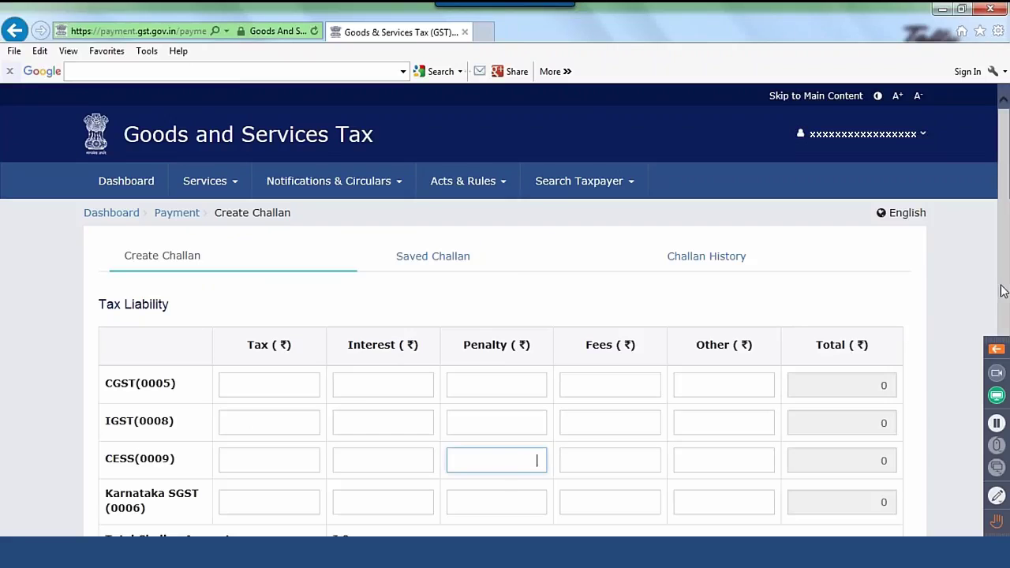
pyautogui.moveTo(1004, 305); pyautogui.dragTo(1006, 326)
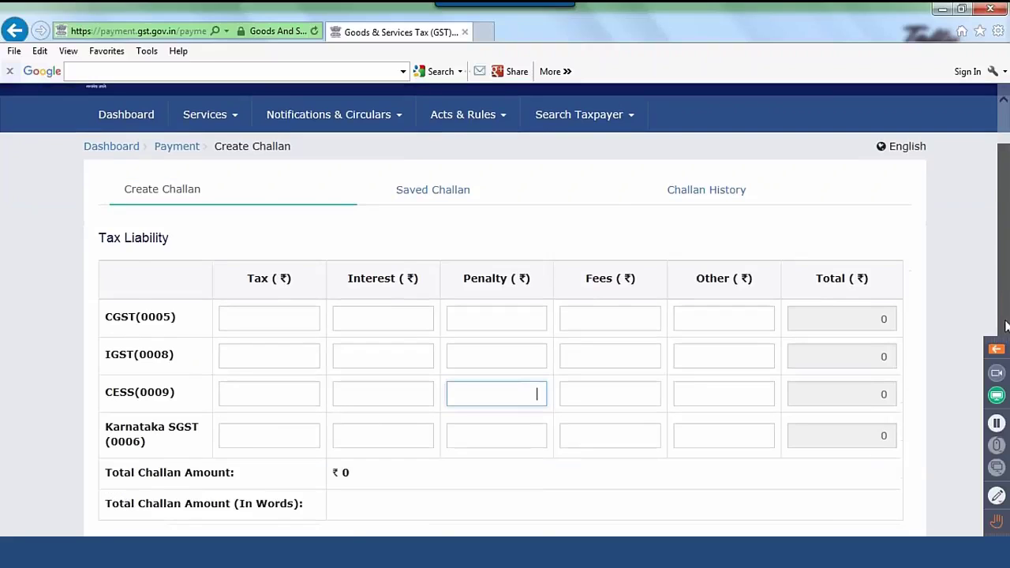
pyautogui.scroll(-3, 1006, 326)
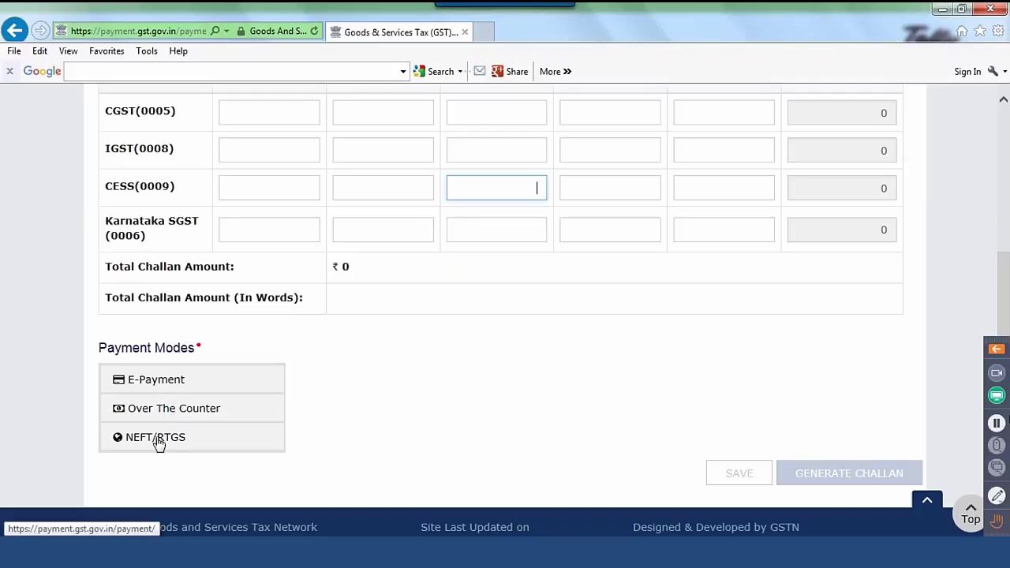
pyautogui.hotkey('alt', 'Tab')
pyautogui.press('Right')
pyautogui.hotkey('alt', 'Tab')
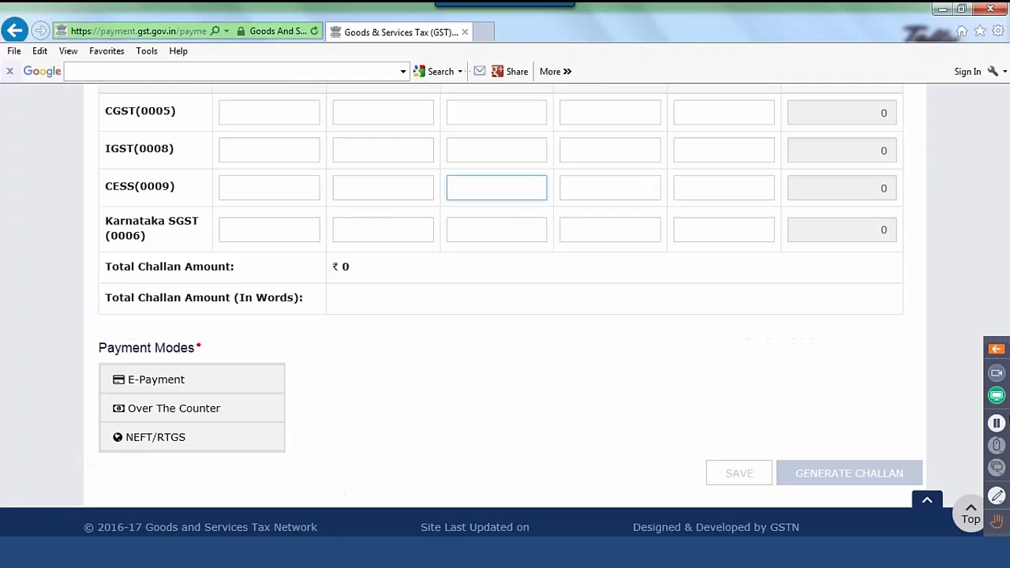
pyautogui.hotkey('alt', 'Tab')
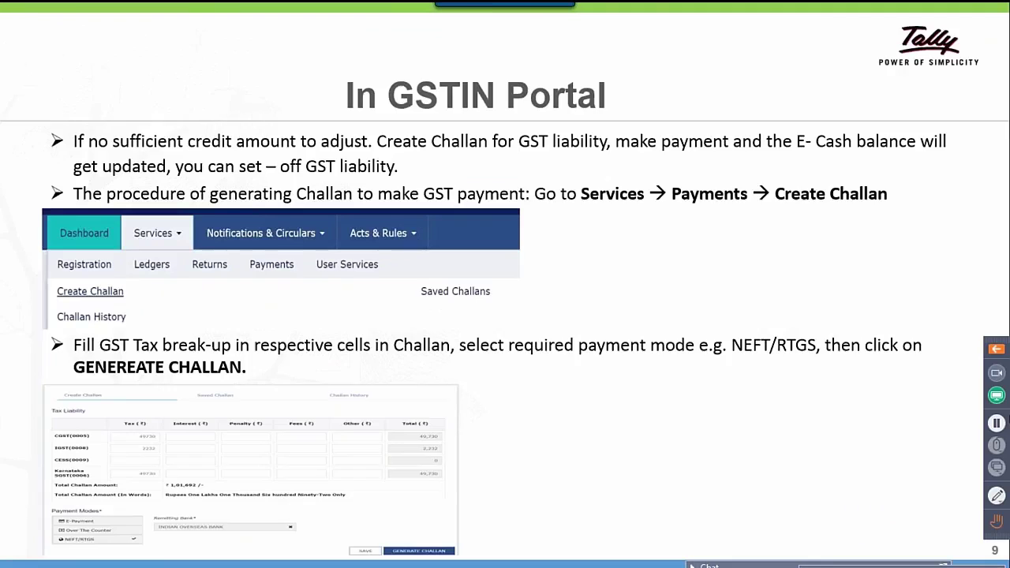
pyautogui.press('Right')
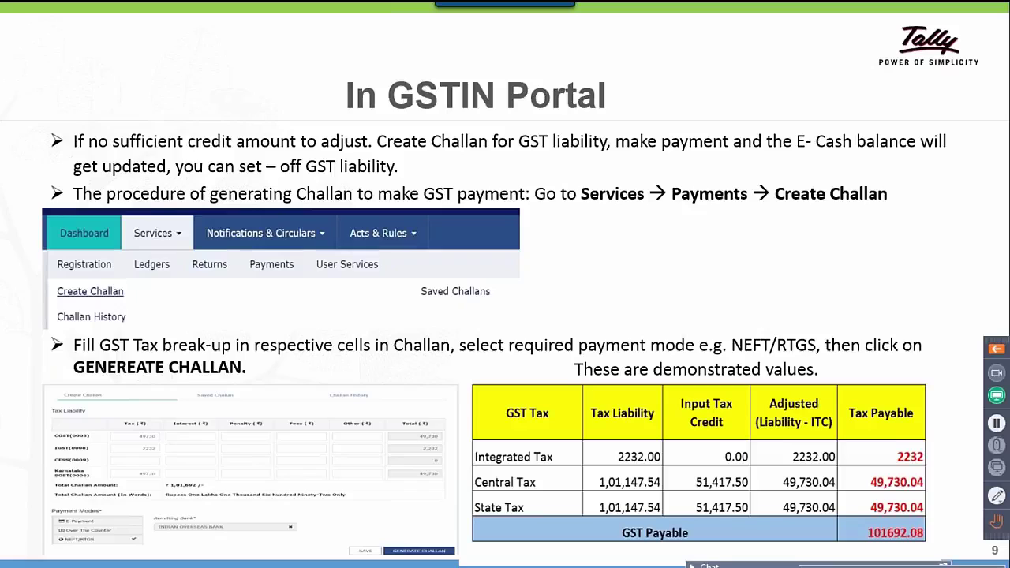
pyautogui.hotkey('alt', 'Tab')
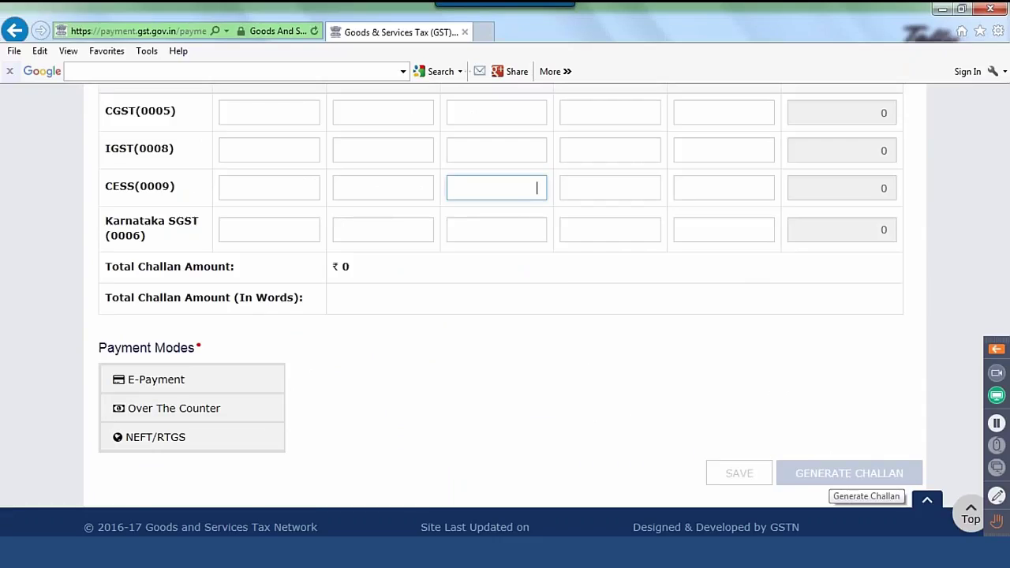
pyautogui.hotkey('alt', 'Tab')
pyautogui.press('Right')
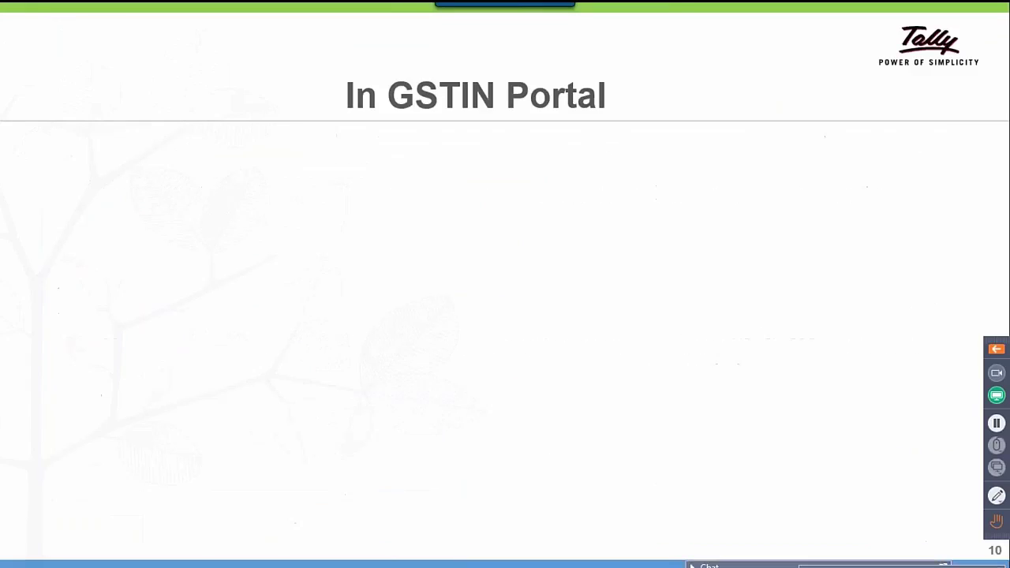
pyautogui.press('Right')
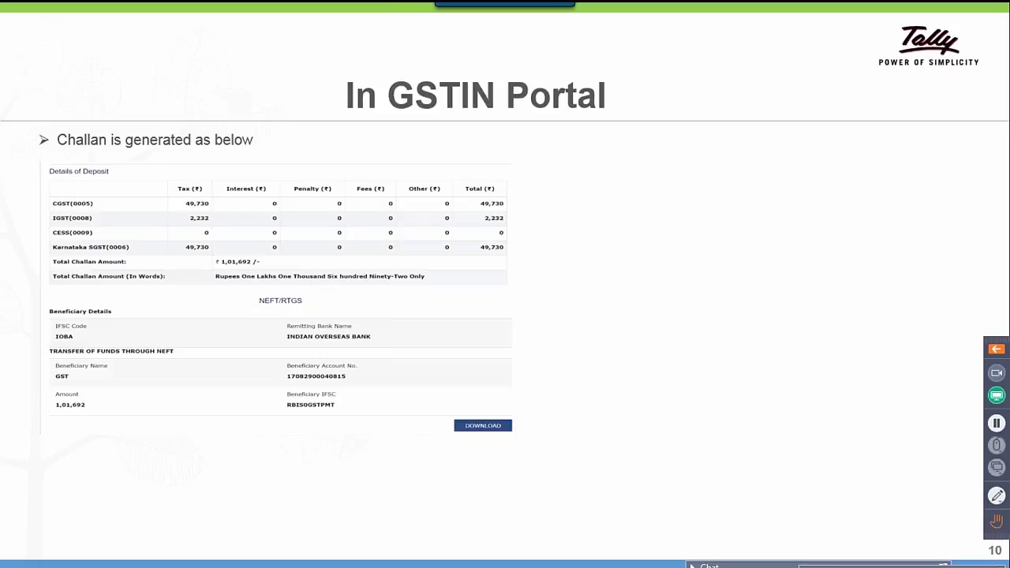
pyautogui.press('Right')
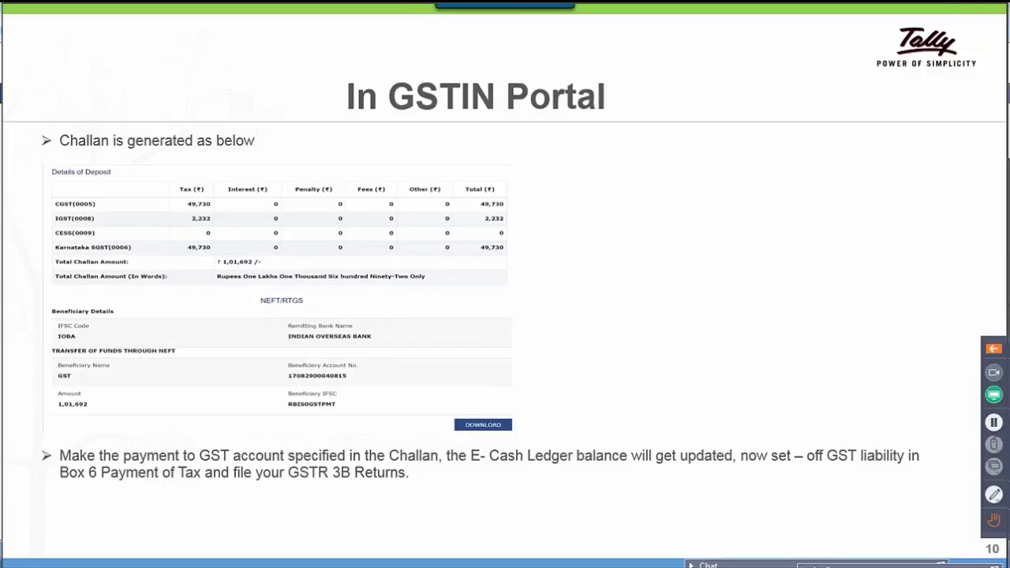
# Switch to the GST portal and find the Electronic Cash Ledger among the ledger services
pyautogui.hotkey('alt', 'Tab')
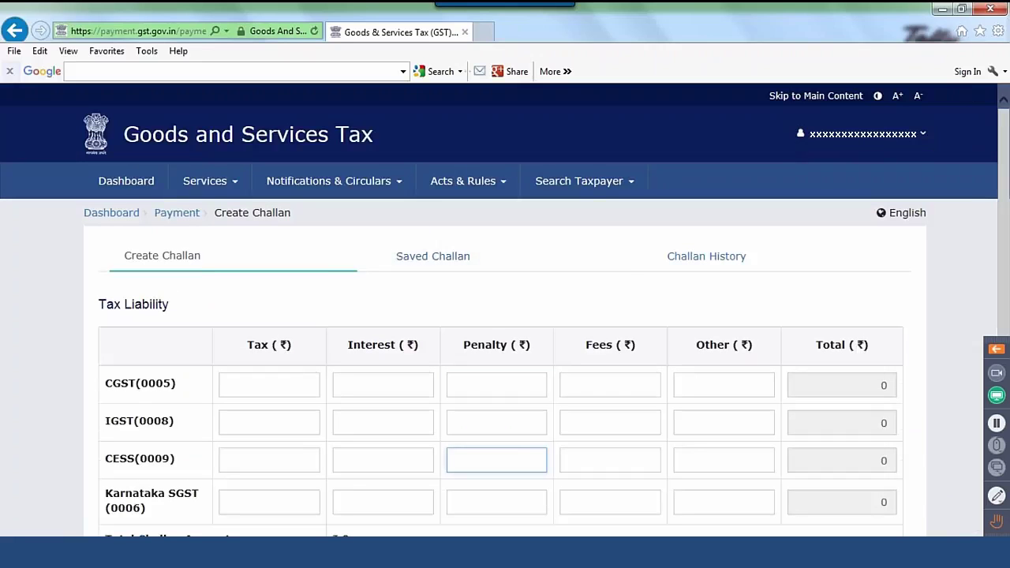
pyautogui.click(237, 182)
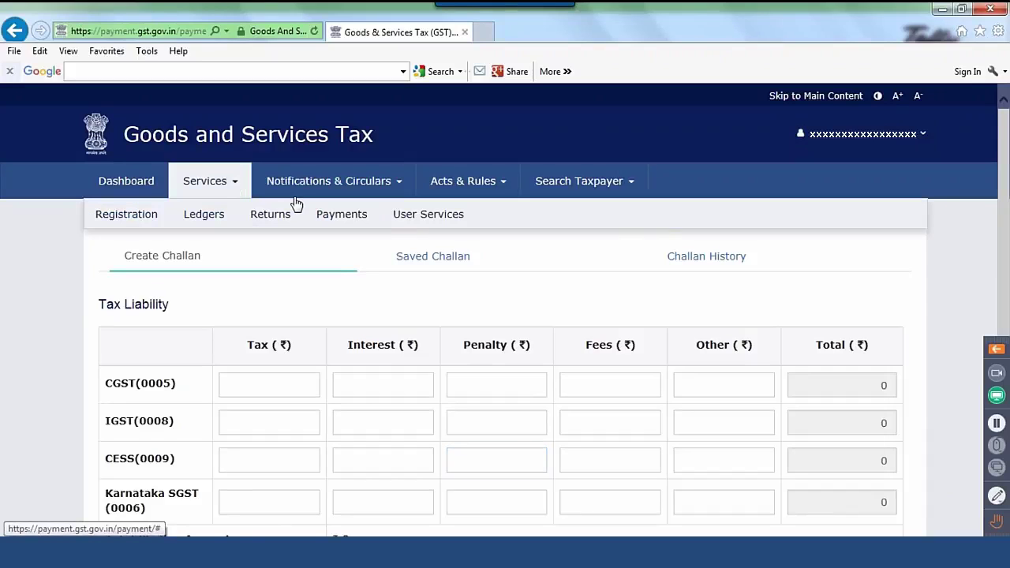
pyautogui.moveTo(219, 226)
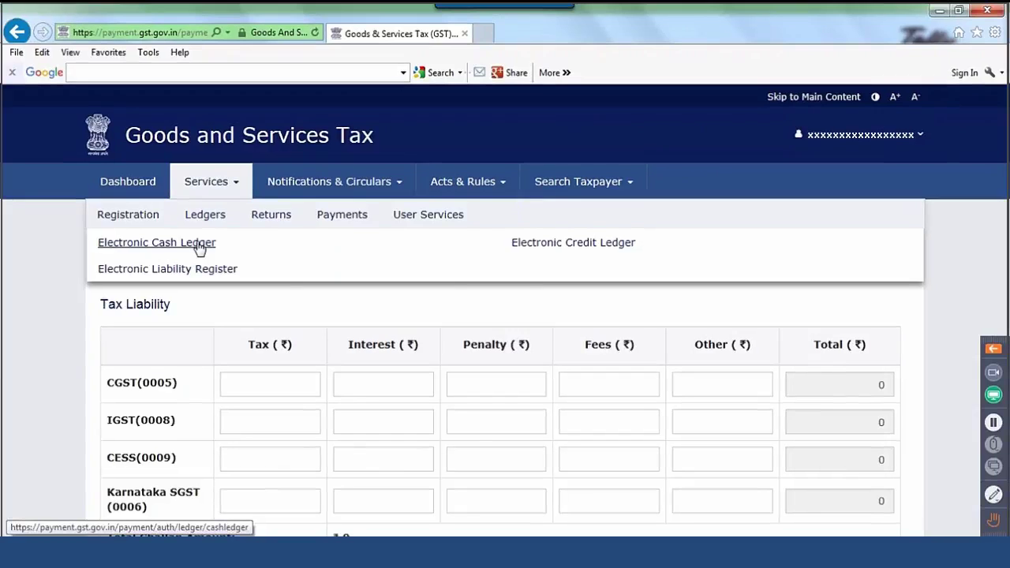
pyautogui.hotkey('alt', 'Tab')
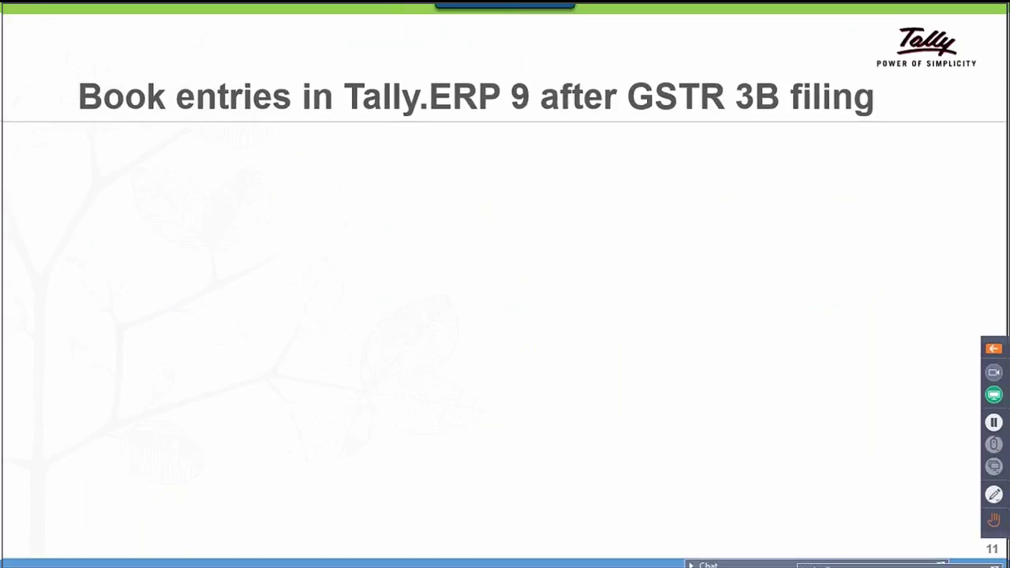
# Return to the GST portal and open the Returns quick links page from the available services
pyautogui.hotkey('alt', 'Tab')
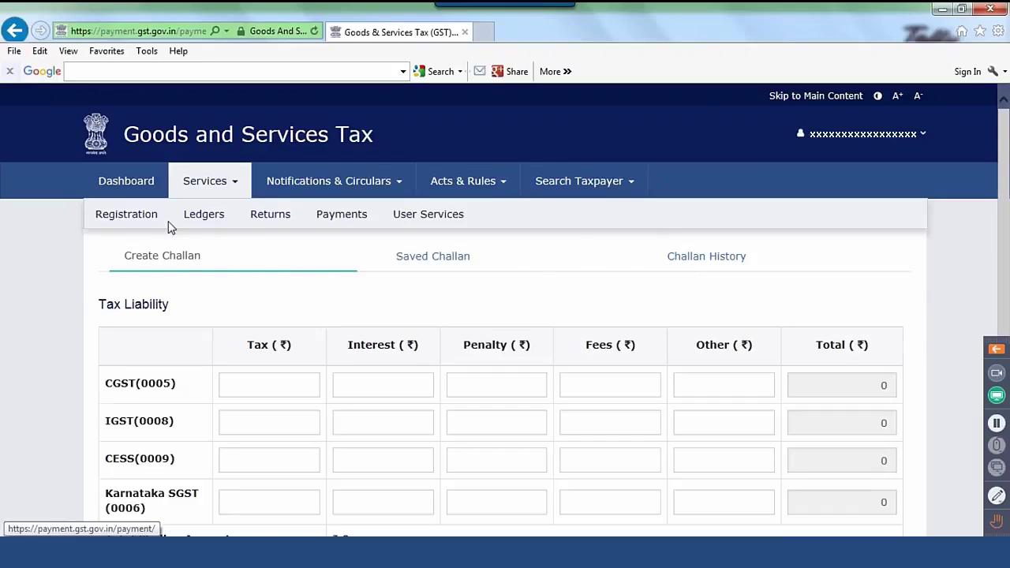
pyautogui.moveTo(146, 221)
pyautogui.click(270, 214)
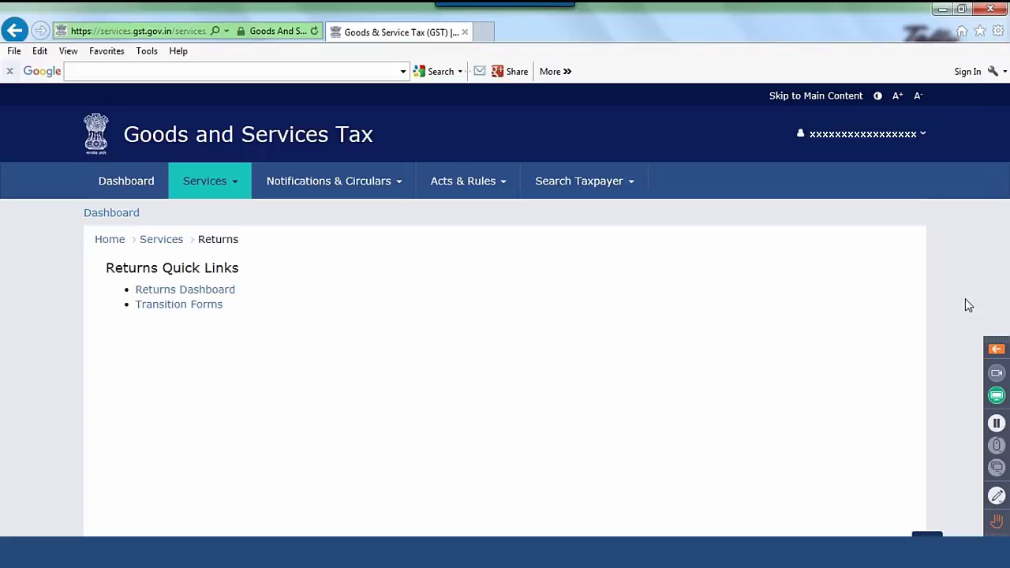
pyautogui.moveTo(1007, 304); pyautogui.dragTo(1006, 318)
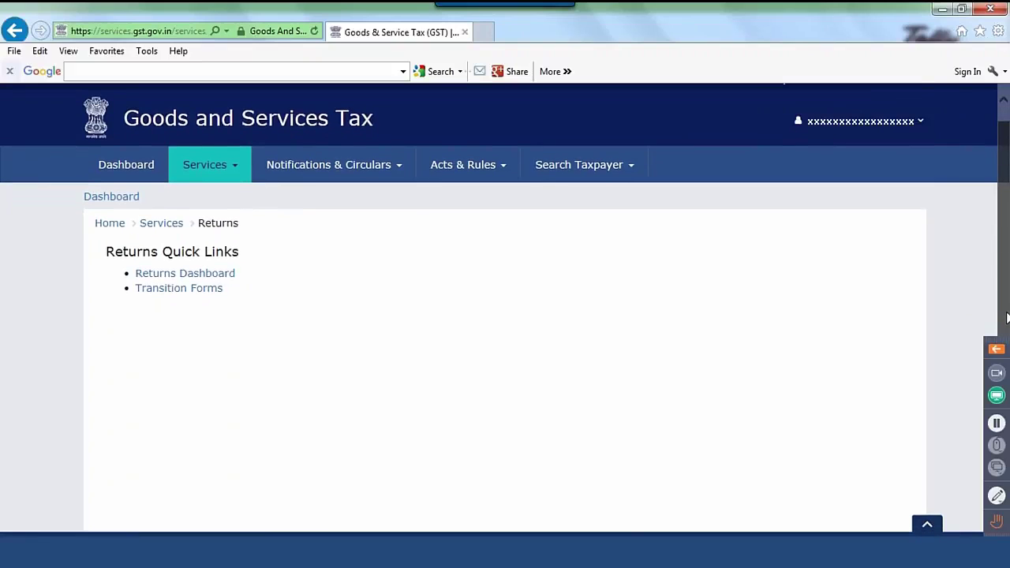
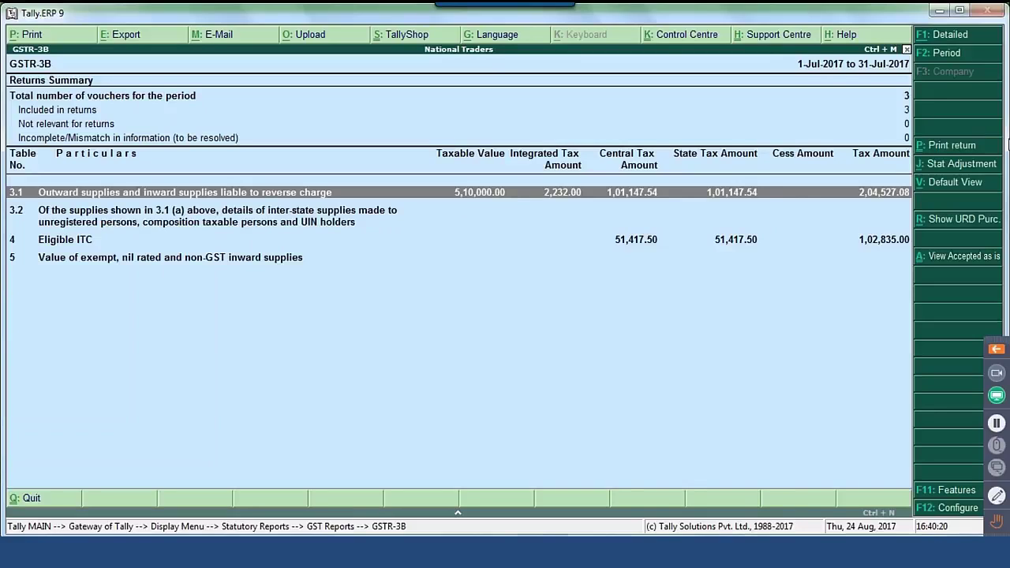
# Start a GST stat adjustment journal from GSTR-3B for Decrease of Tax Liability with Adjustment Against Credit as the additional detail
pyautogui.hotkey('alt', 'j')
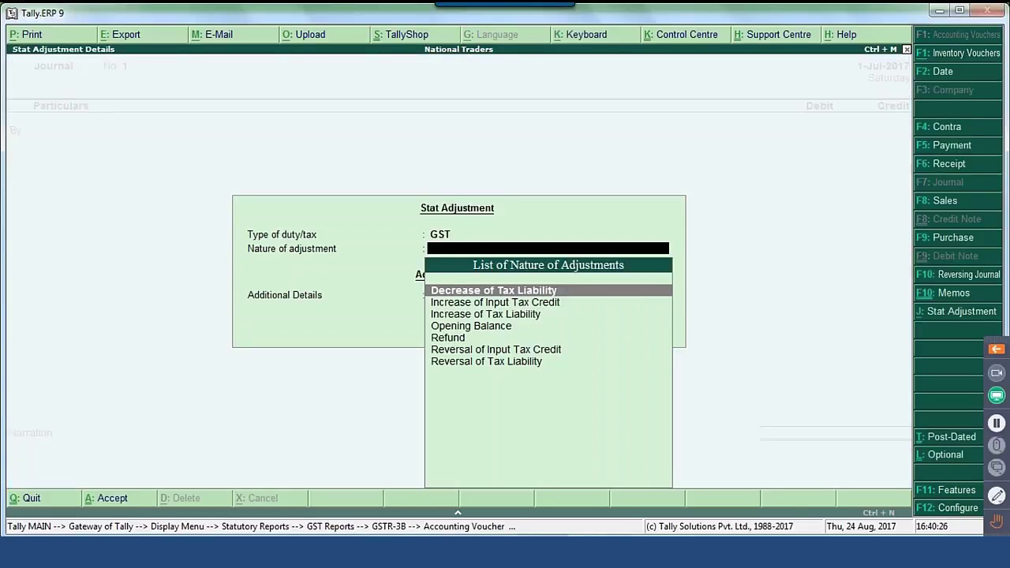
pyautogui.press('Return')
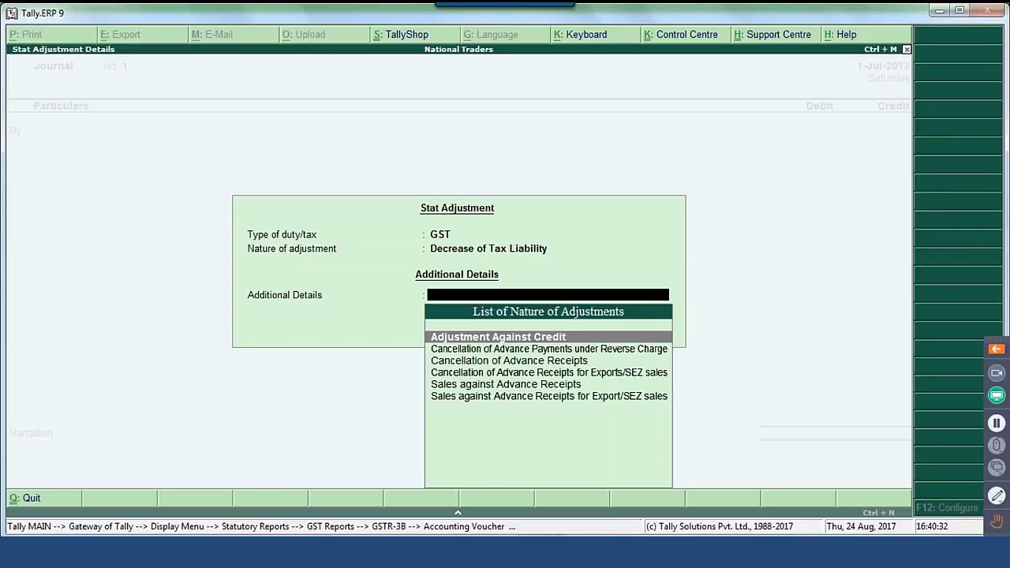
pyautogui.press('Return')
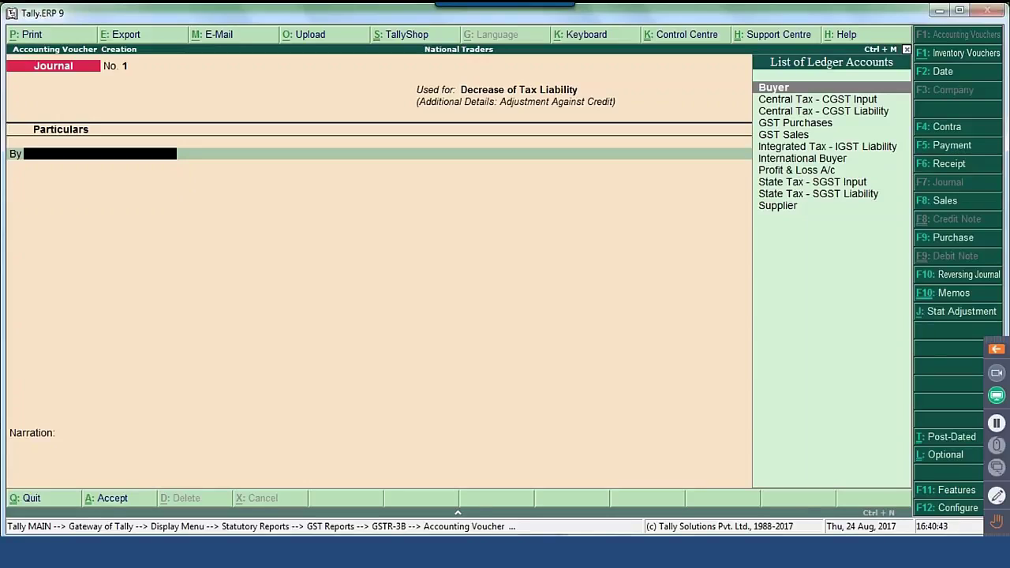
# Debit the Central Tax - CGST Liability and State Tax - SGST Liability ledgers with 51,417.50 each, leaving the CGST taxable value blank
pyautogui.write('Cen')
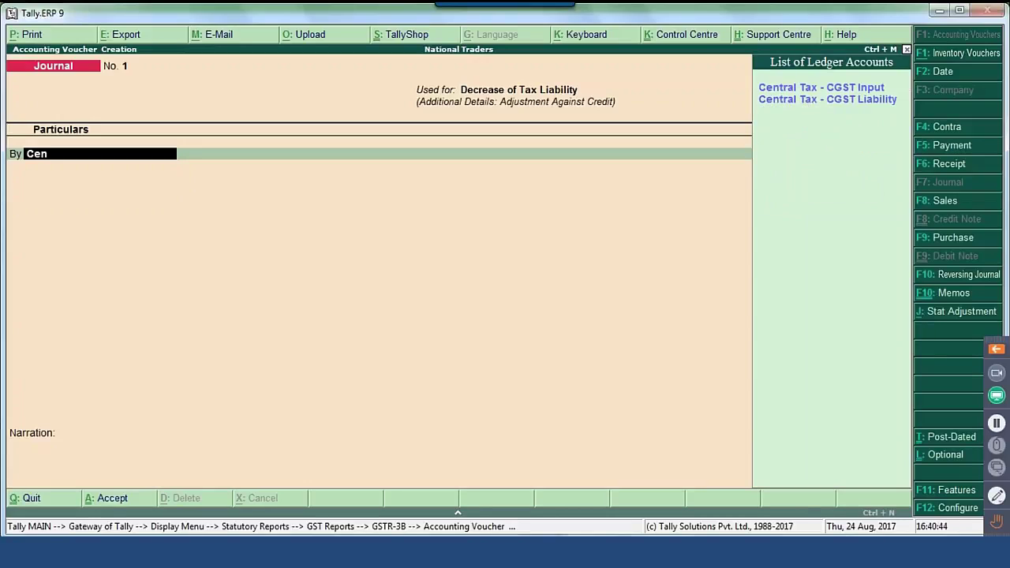
pyautogui.press('Down')
pyautogui.press('Return')
pyautogui.press('Return')
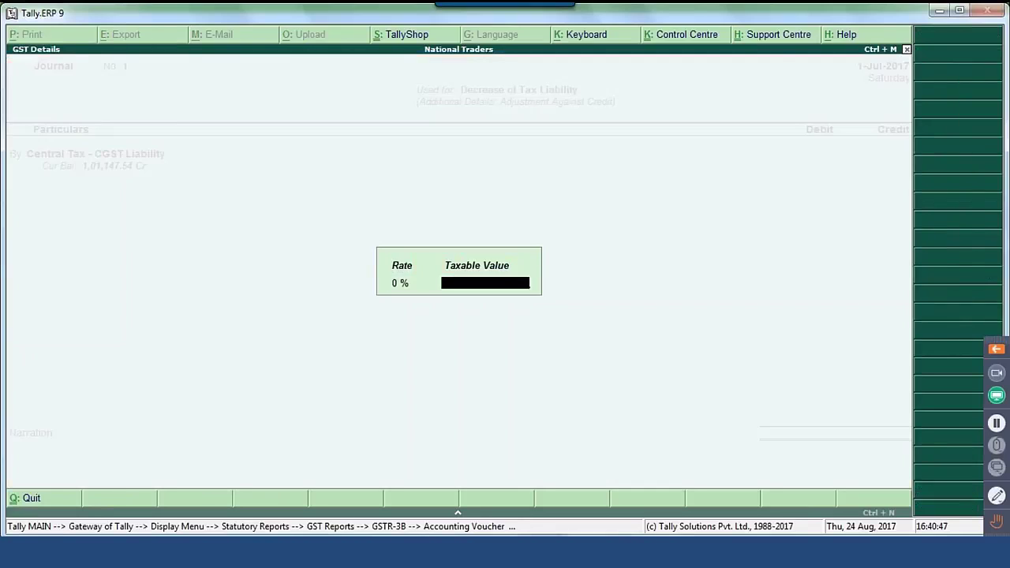
pyautogui.press('Return')
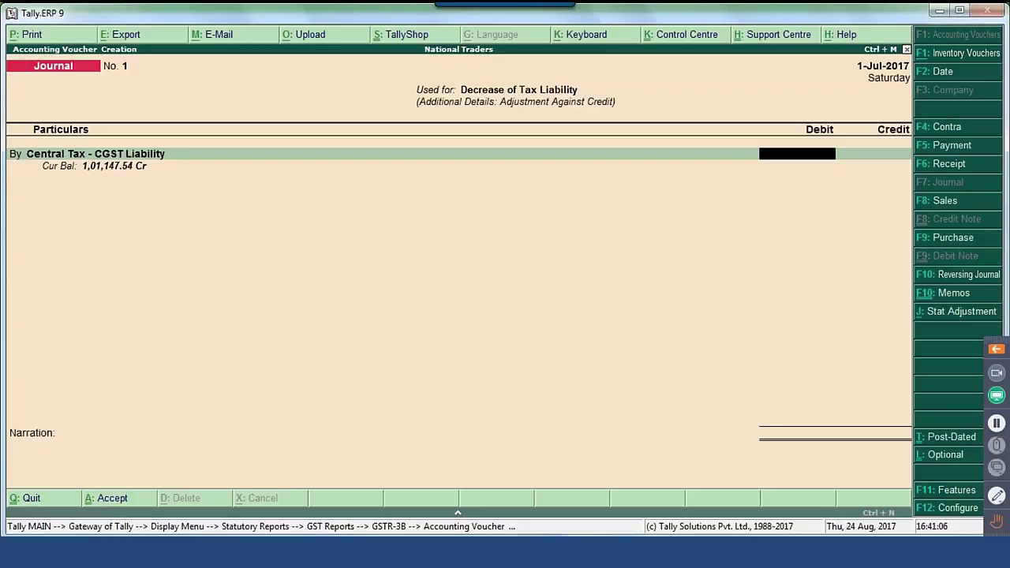
pyautogui.write('51,417.')
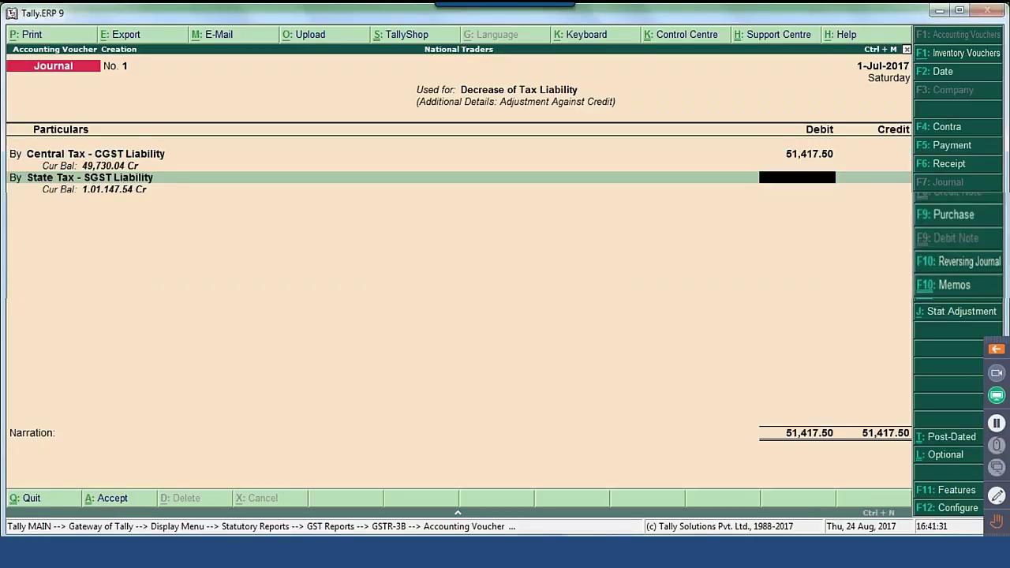
pyautogui.write('51417.50')
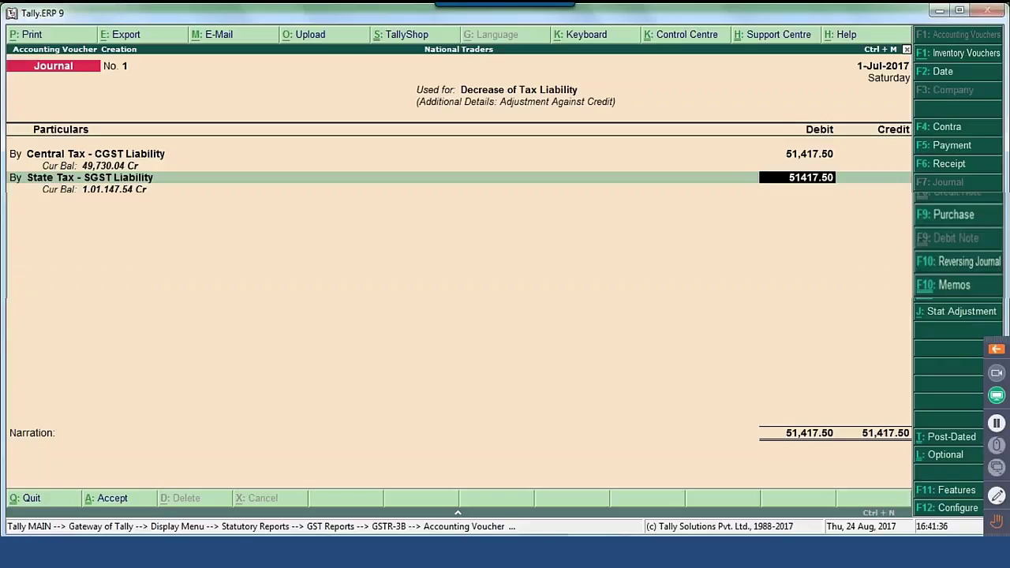
pyautogui.press('Return')
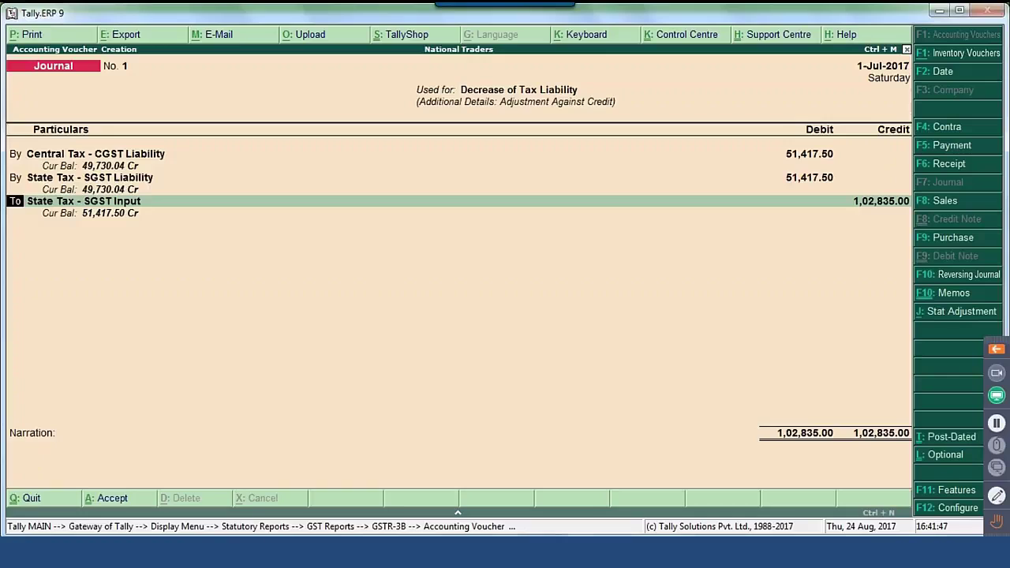
# Change the first credit line of the journal to Central Tax - CGST Input with an amount of 51,417.50
pyautogui.press('Up')
pyautogui.press('Down')
pyautogui.press('Return')
pyautogui.write('Cen')
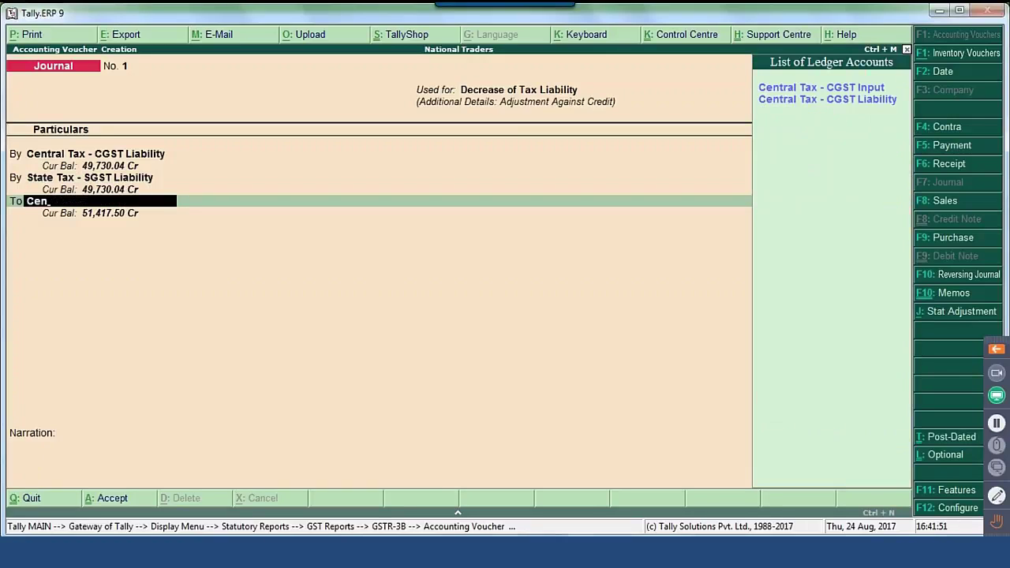
pyautogui.press('Return')
pyautogui.write('51,417.50')
pyautogui.press('Return')
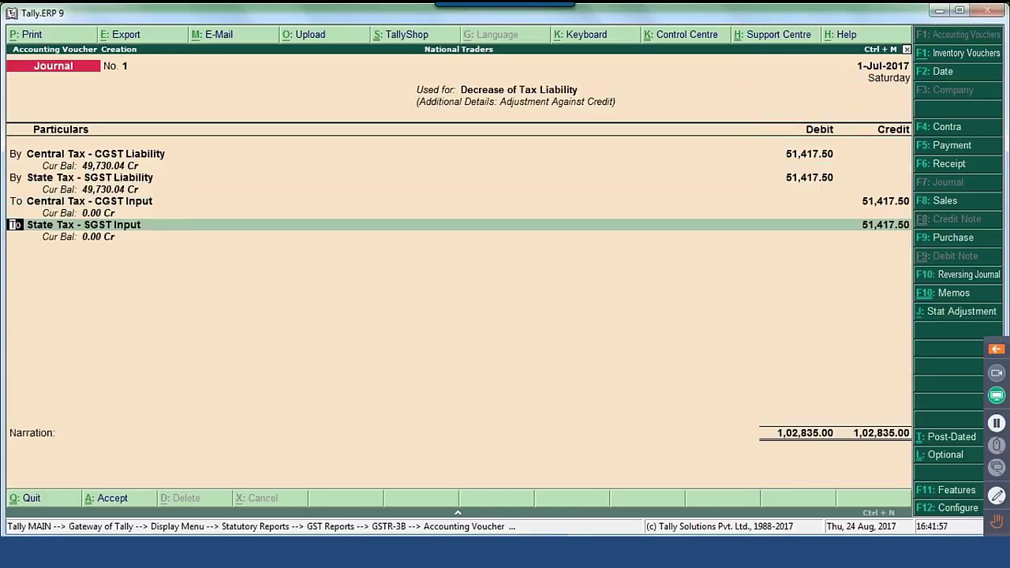
# Credit State Tax - SGST Input with 51,417.50 and save the journal voucher without a narration
pyautogui.press('Return')
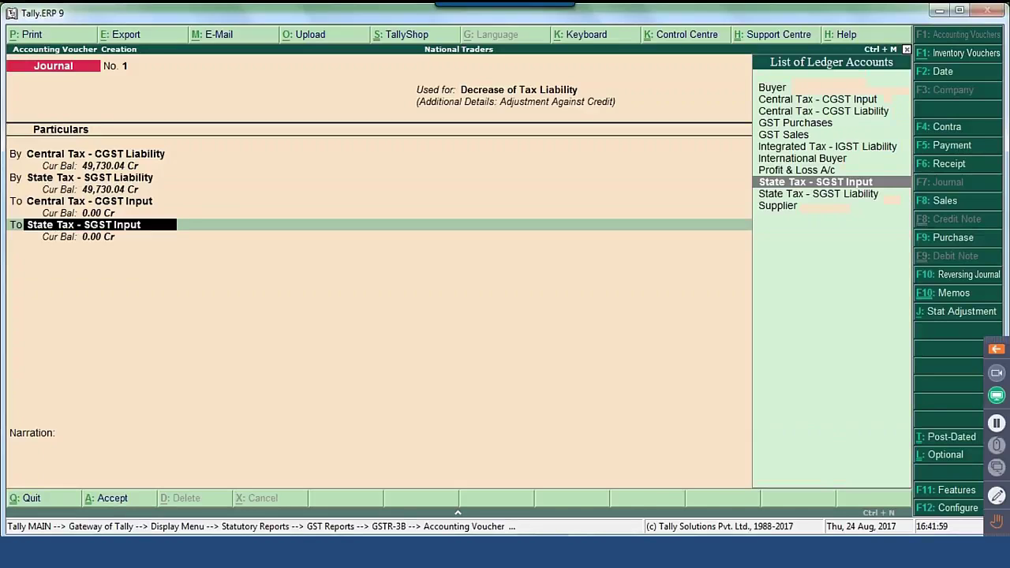
pyautogui.press('Return')
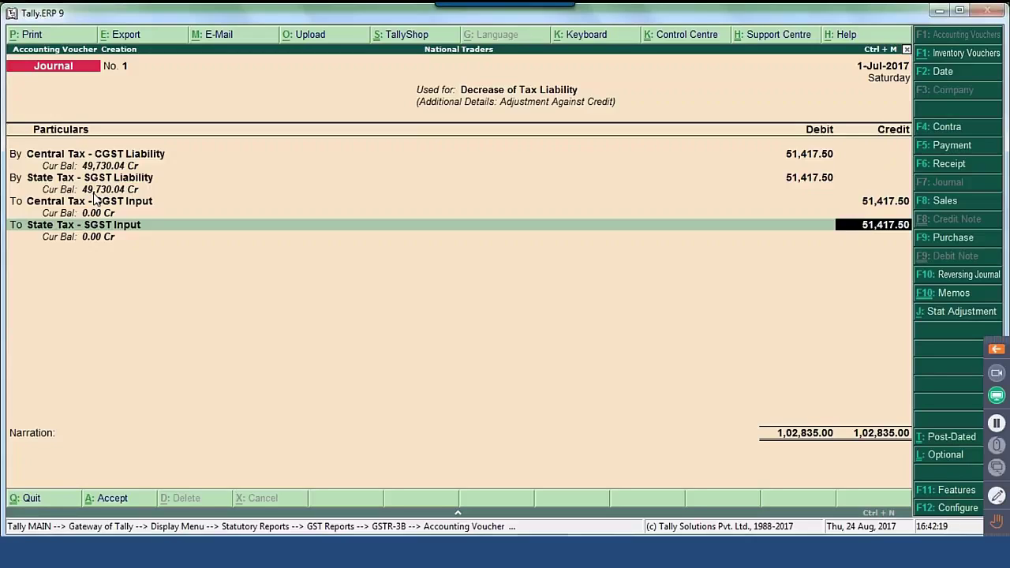
pyautogui.press('Return')
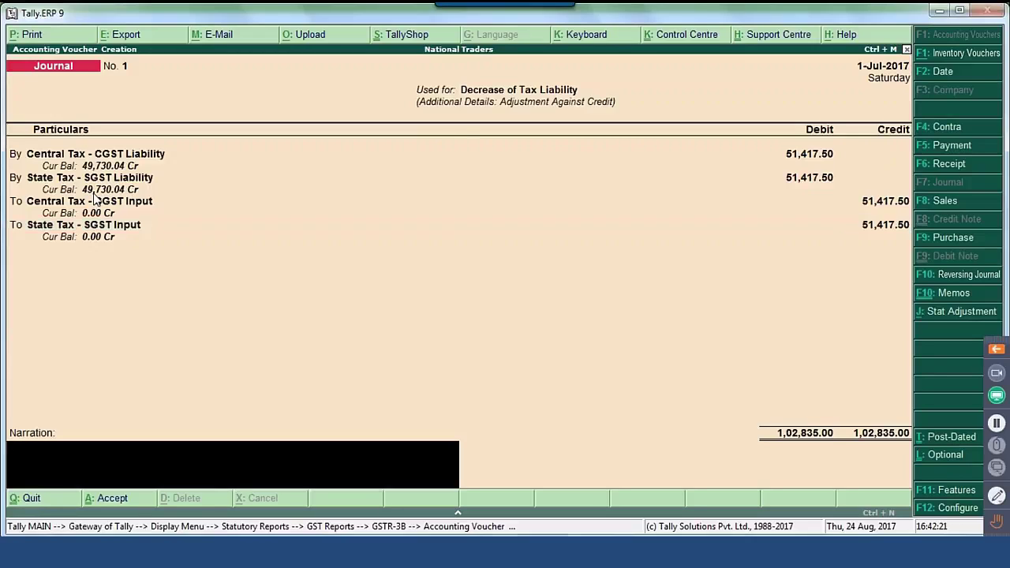
pyautogui.press('Return')
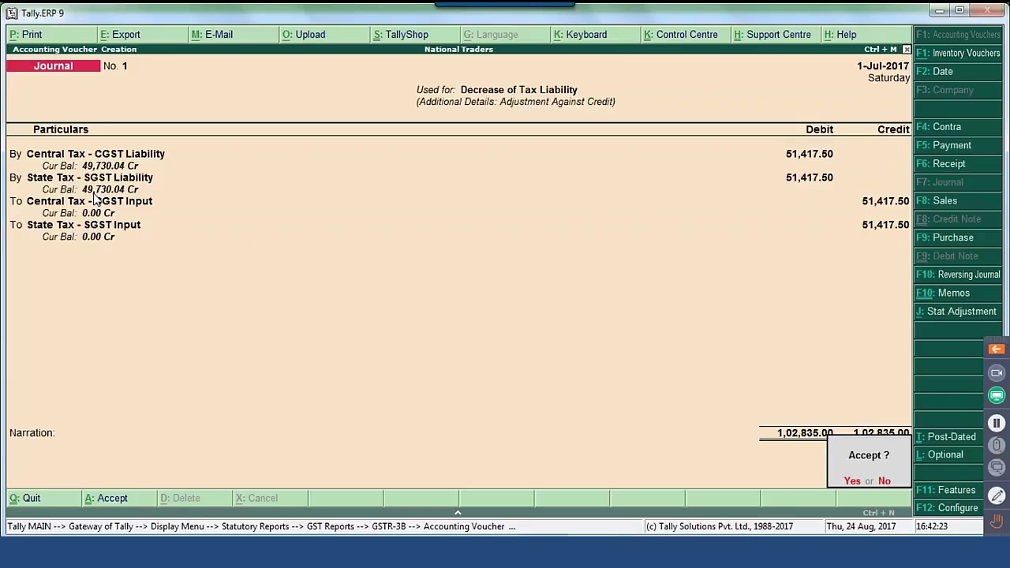
pyautogui.press('Return')
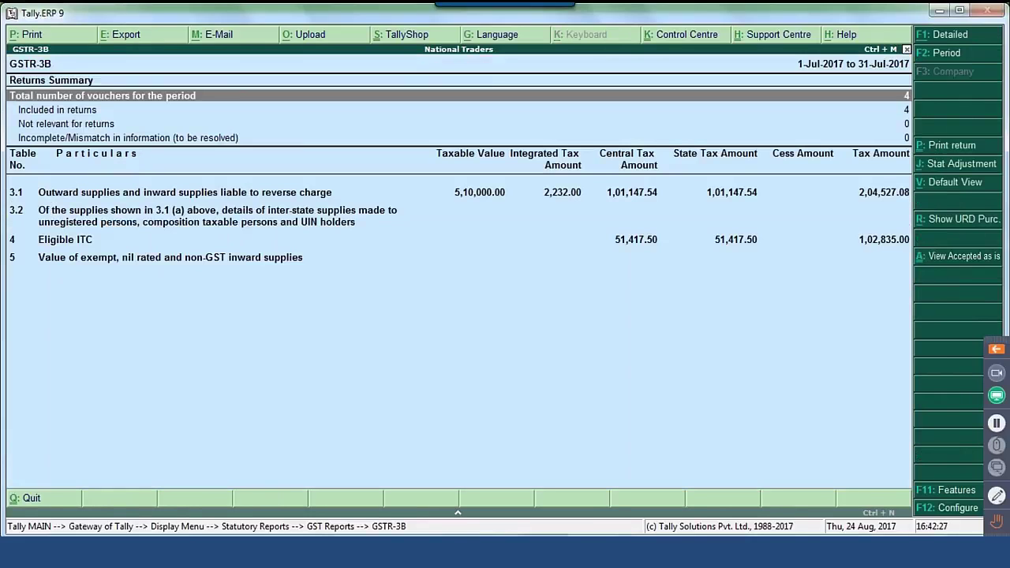
# Leave the GSTR-3B report for the Gateway of Tally and open a new accounting payment voucher
pyautogui.press('Escape')
pyautogui.press('Escape')
pyautogui.press('Escape')
pyautogui.press('Escape')
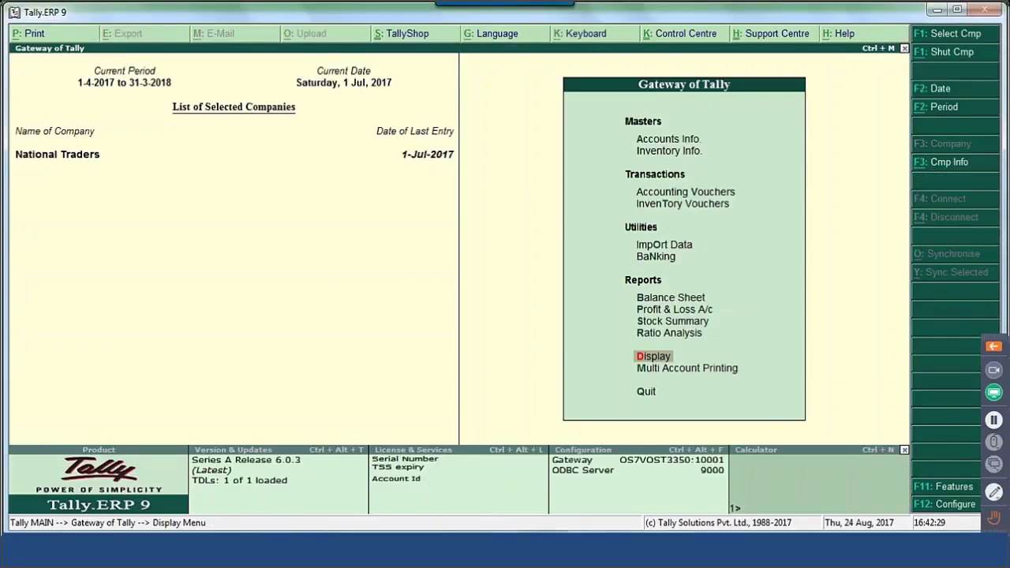
pyautogui.press('v')
pyautogui.click(953, 147)
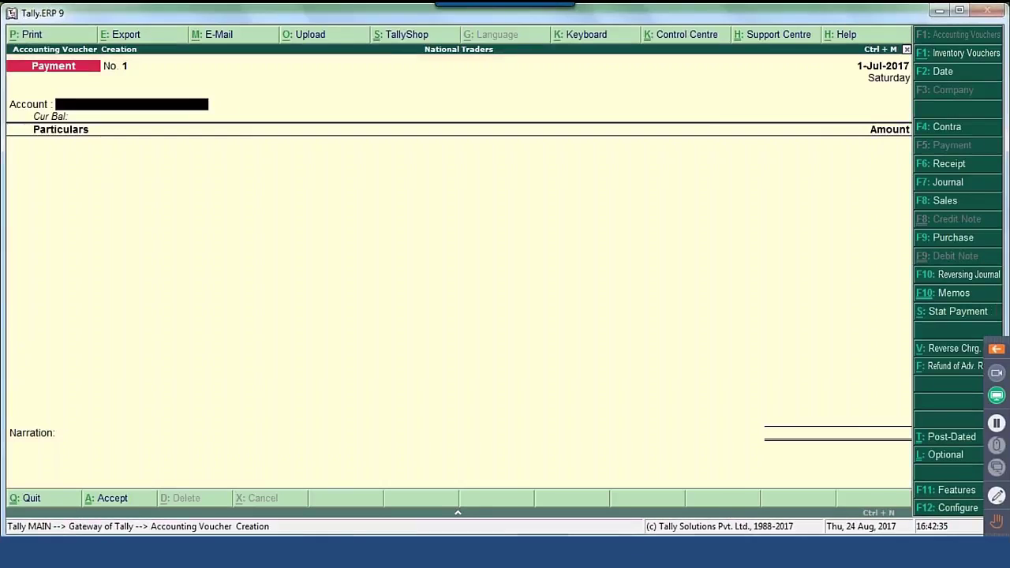
# Make the voucher a statutory payment with tax type GST, the July 2017 period and payment type Regular
pyautogui.hotkey('alt', 's')
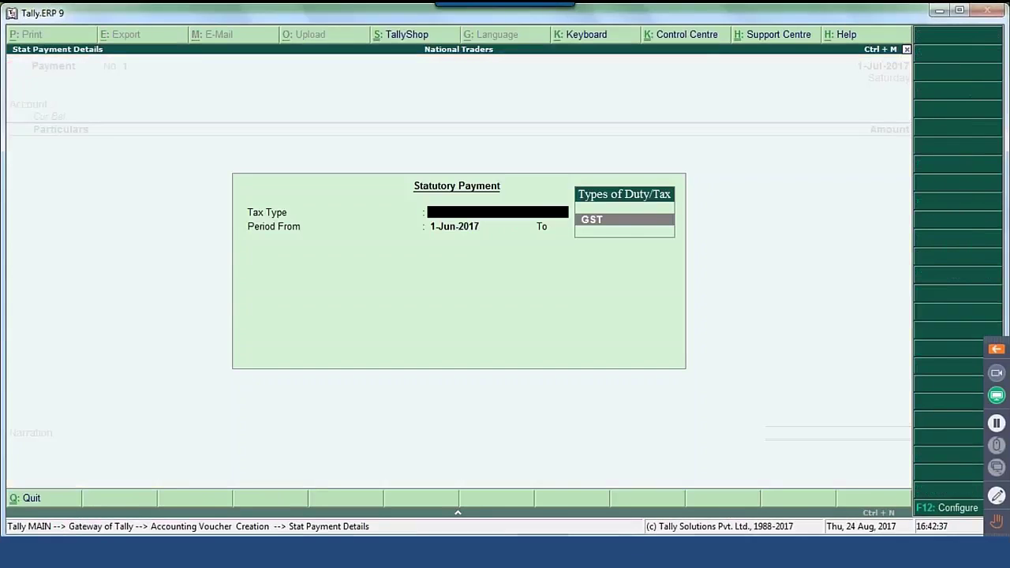
pyautogui.press('Return')
pyautogui.write('ju')
pyautogui.press('Return')
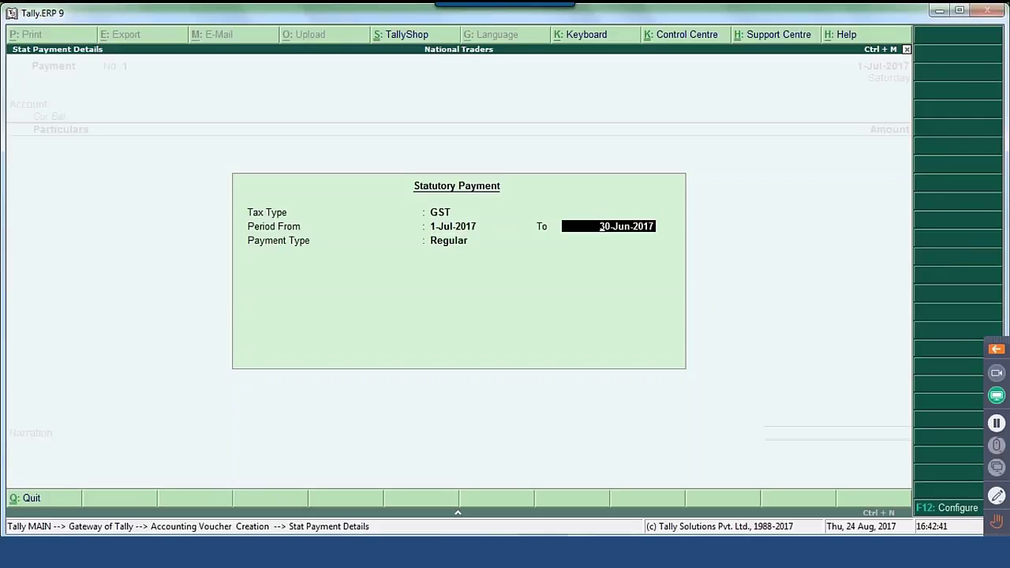
pyautogui.write('jul')
pyautogui.press('Return')
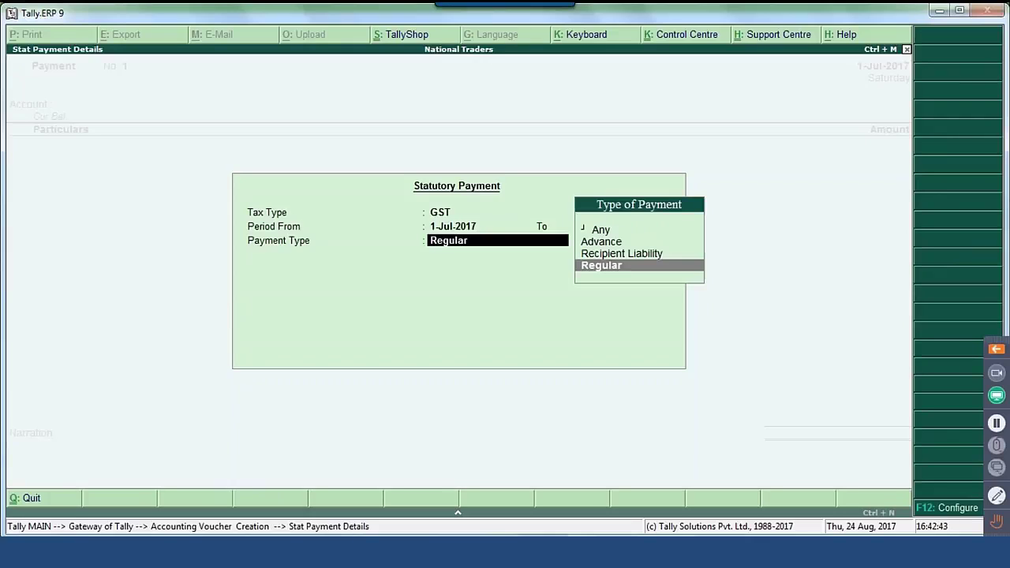
pyautogui.press('Return')
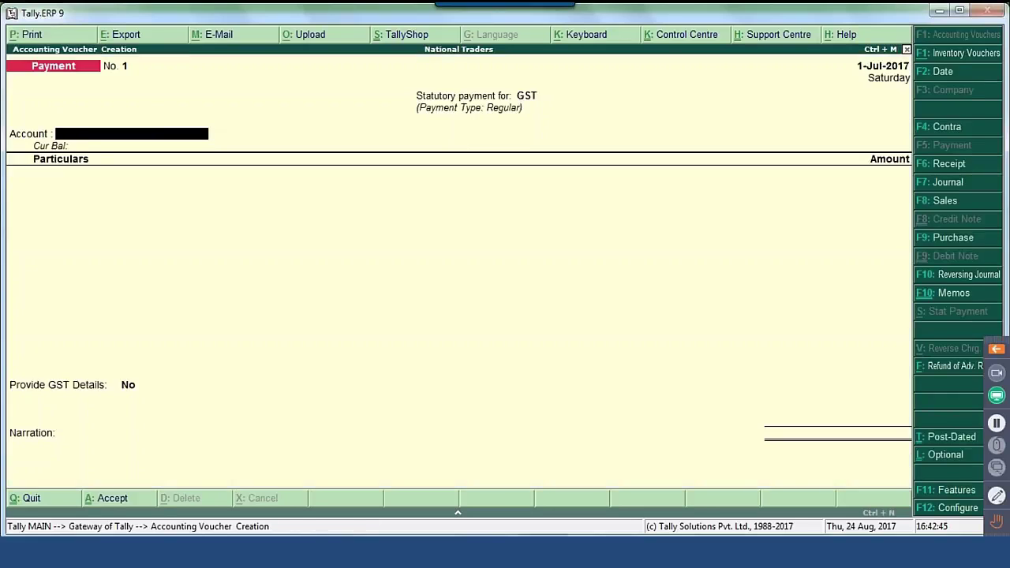
# Date the payment voucher 1-Aug-2017 and choose Kotak Bank as the paying account
pyautogui.press('F2')
pyautogui.write('1-8')
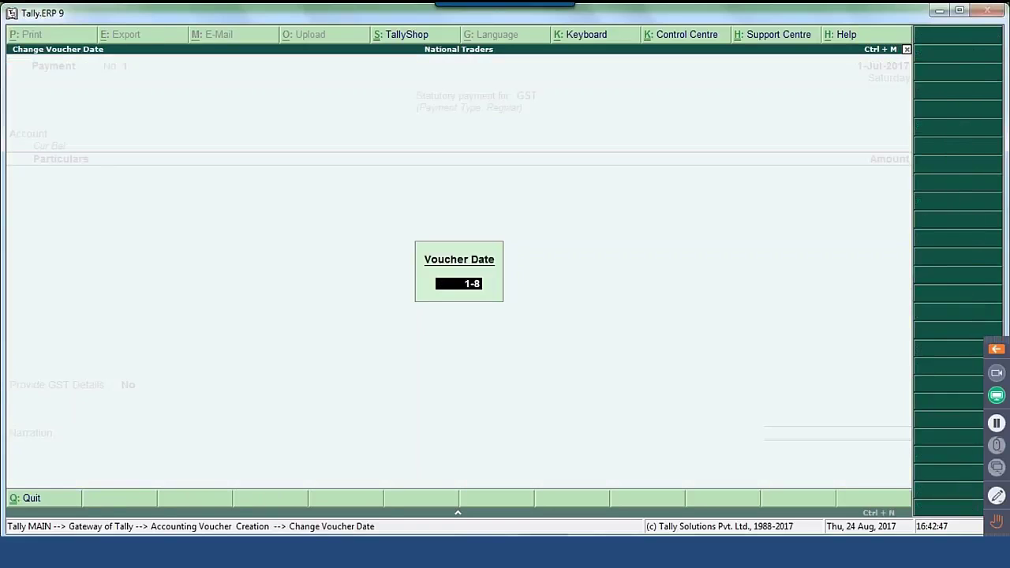
pyautogui.press('Return')
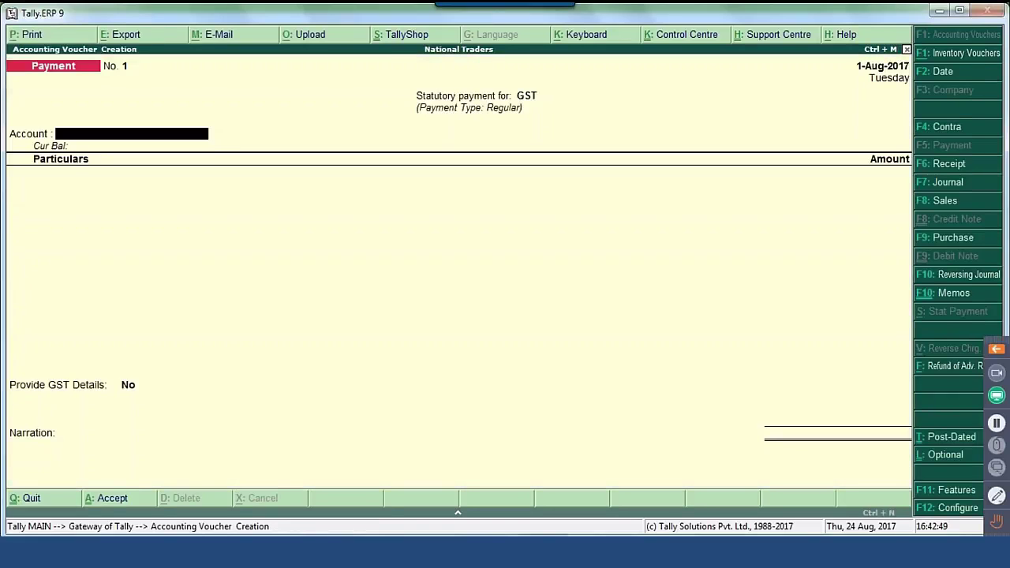
pyautogui.press('Down')
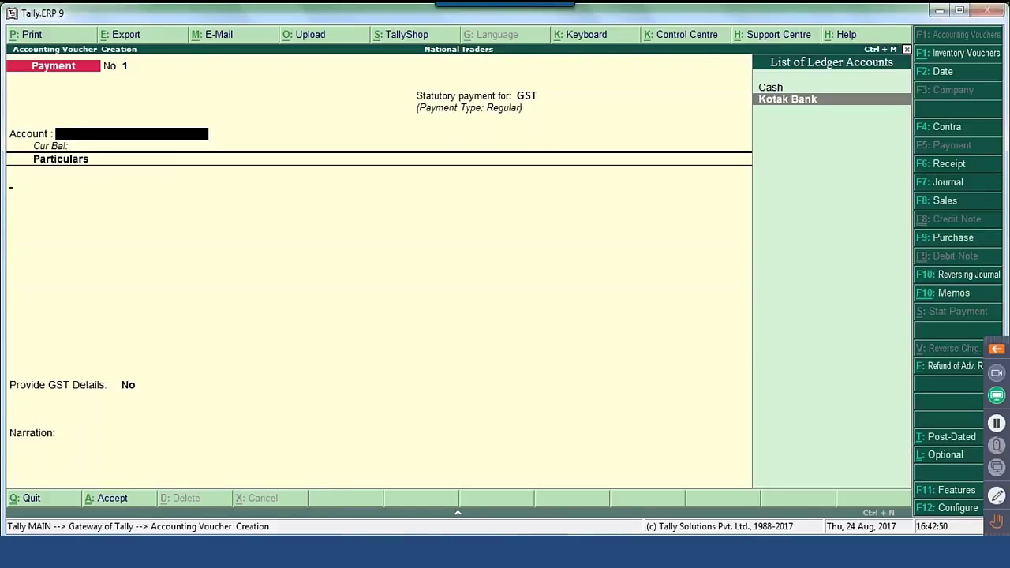
pyautogui.press('Return')
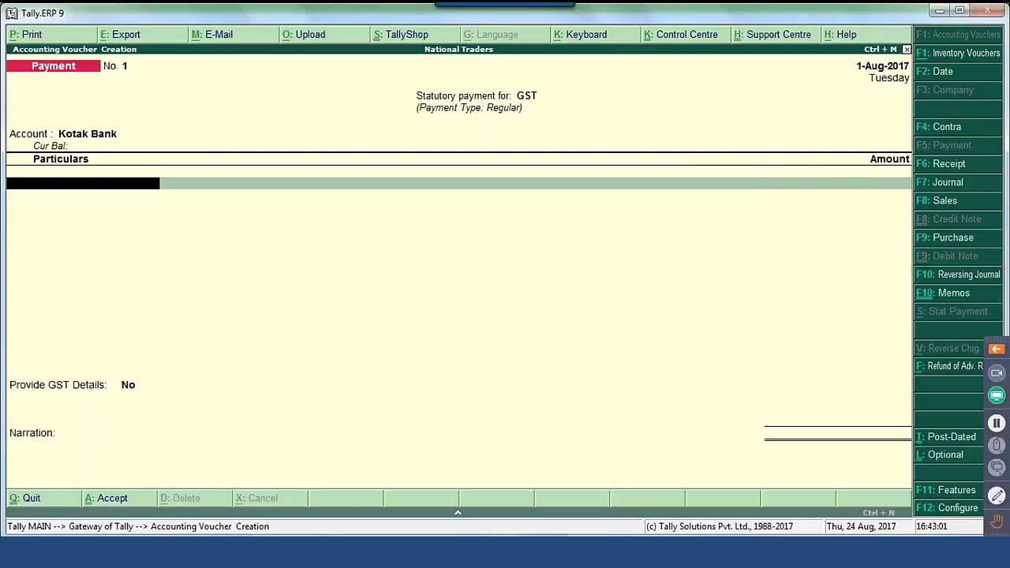
# Add the Integrated Tax - IGST Liability ledger to the payment with an amount of 2,232
pyautogui.write('Int')
pyautogui.press('Down')
pyautogui.press('Up')
pyautogui.press('Return')
pyautogui.write('2232')
pyautogui.press('Return')
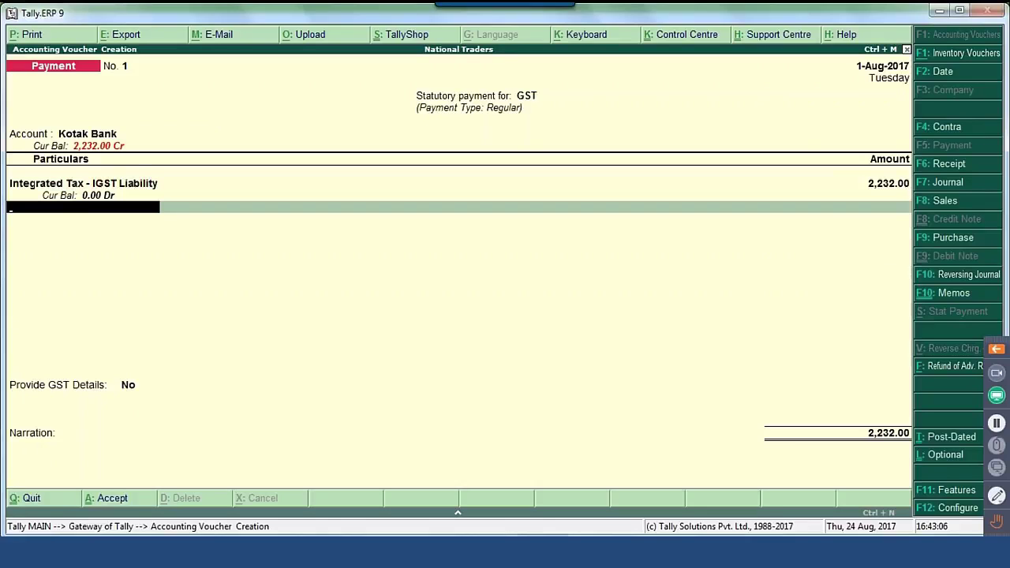
# Add the Central Tax - CGST Liability ledger to the payment with an amount of 49,730.04
pyautogui.write('Cen')
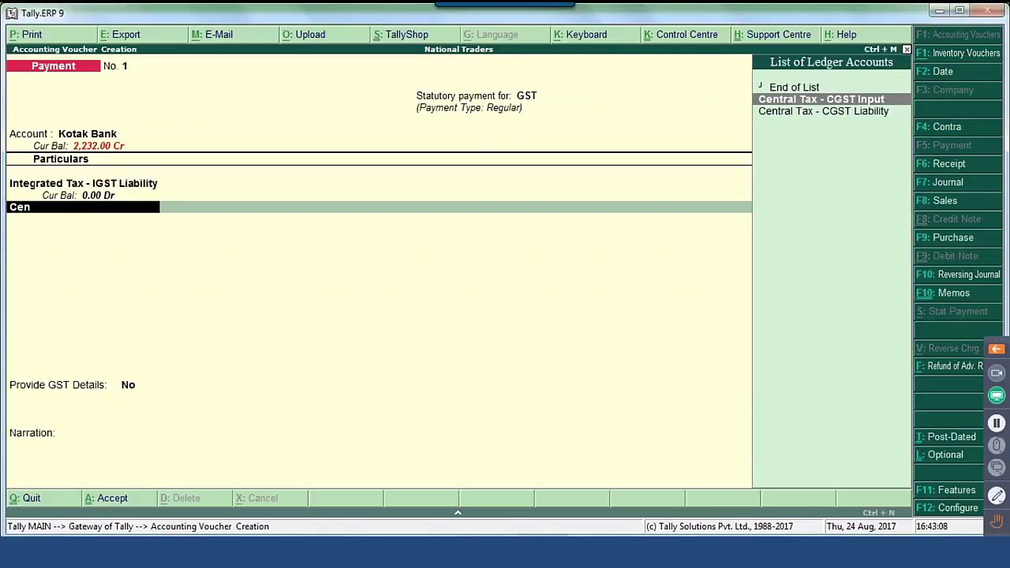
pyautogui.press('Down')
pyautogui.press('Return')
pyautogui.write('49730.04')
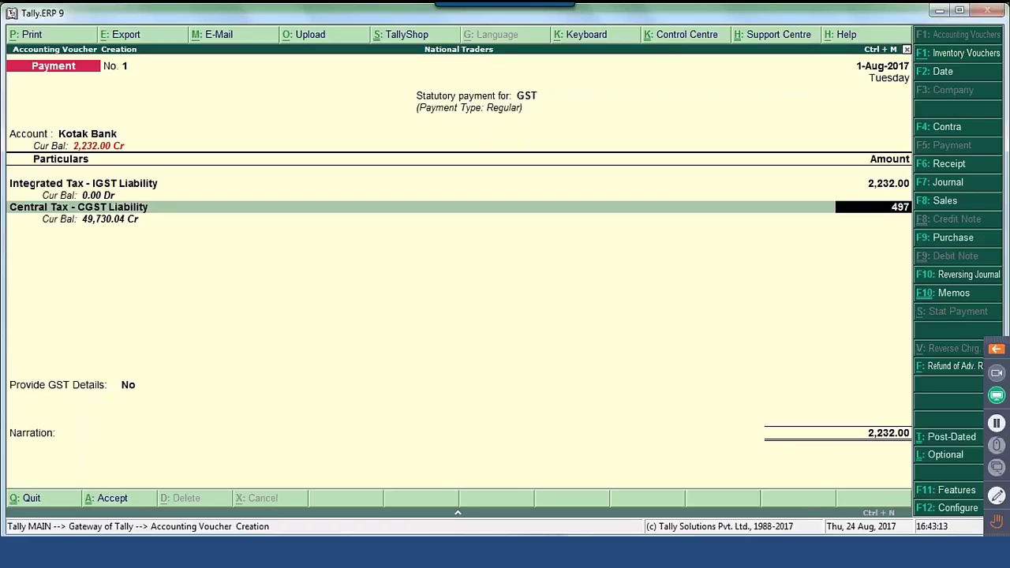
pyautogui.press('Return')
# Add the State Tax - SGST Liability ledger to the payment with an amount of 49,730.04
pyautogui.write('Stat')
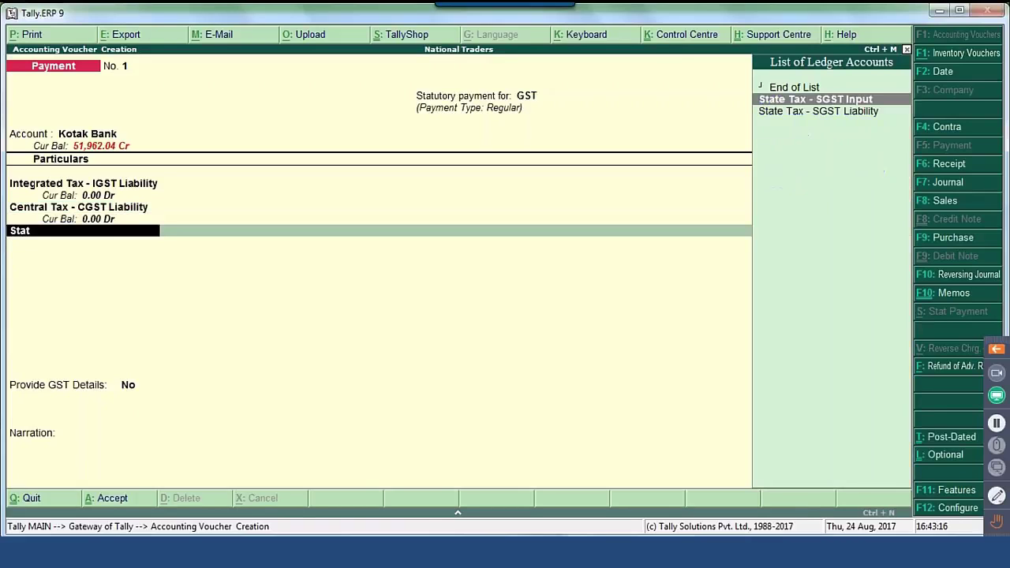
pyautogui.press('Down')
pyautogui.press('Return')
pyautogui.write('49730.04')
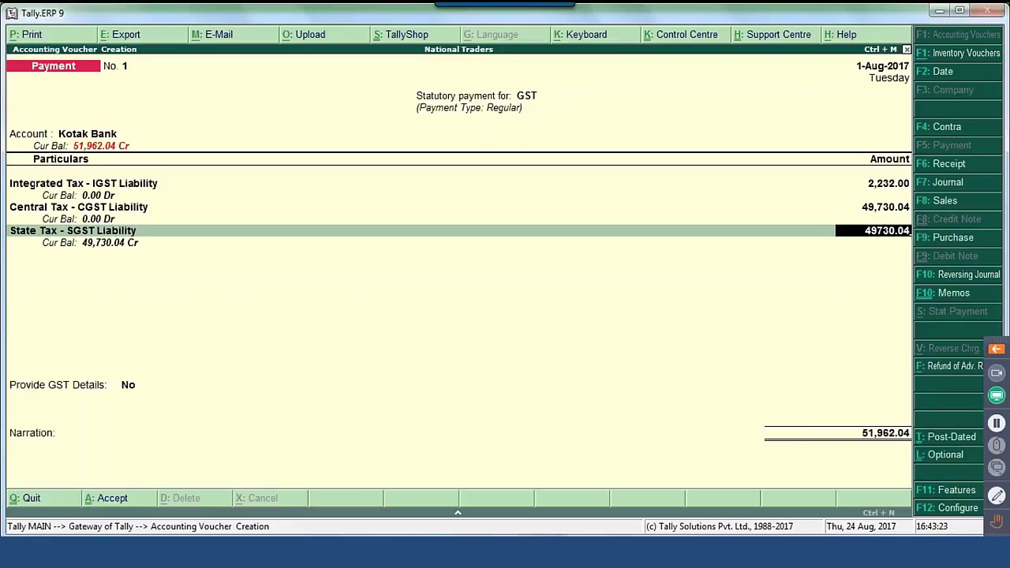
pyautogui.press('Return')
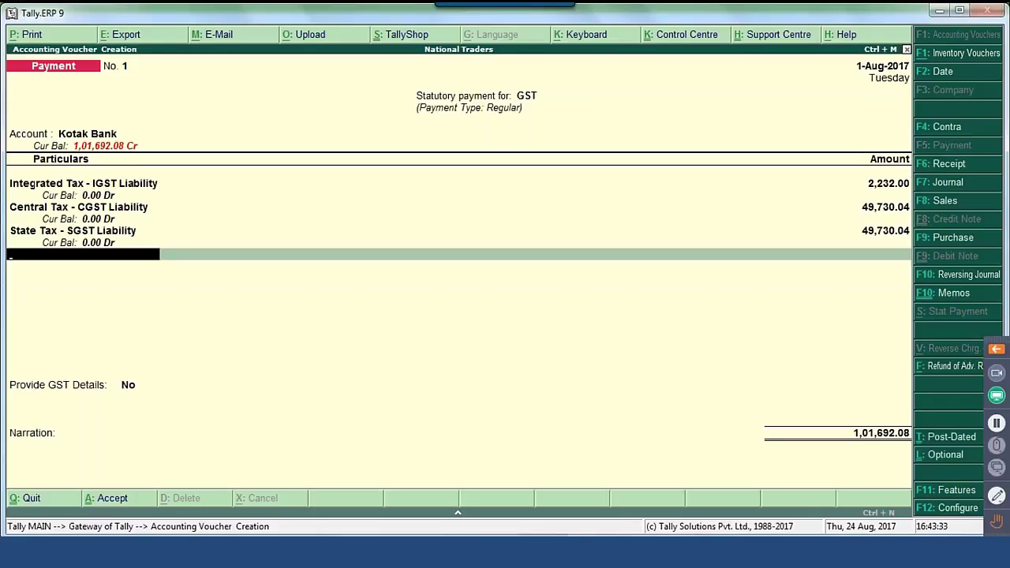
# Finish the ledger entries and set Provide GST Details to Yes, opening the bank details form
pyautogui.press('Return')
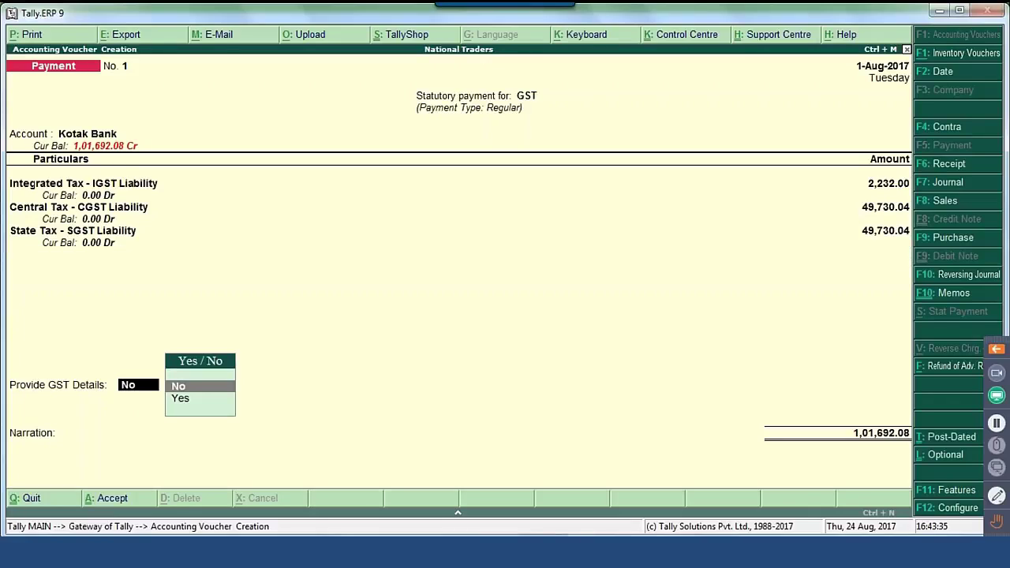
pyautogui.press('Down')
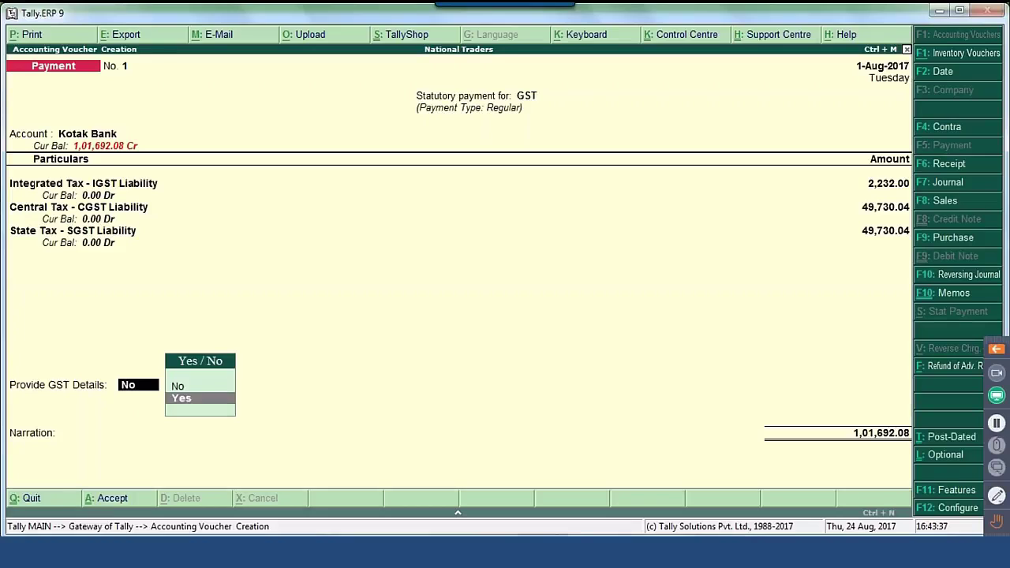
pyautogui.press('Return')
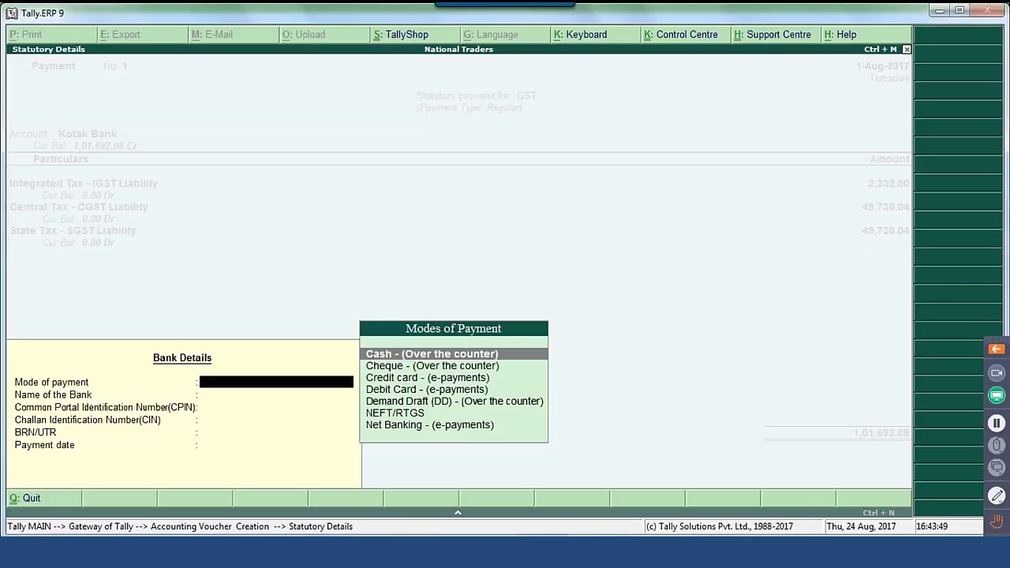
# Set the GST payment's mode of payment to NEFT/RTGS and the bank name to Kotak Bank
pyautogui.press('Down')
pyautogui.press('Down')
pyautogui.press('Down')
pyautogui.press('Down')
pyautogui.press('Down')
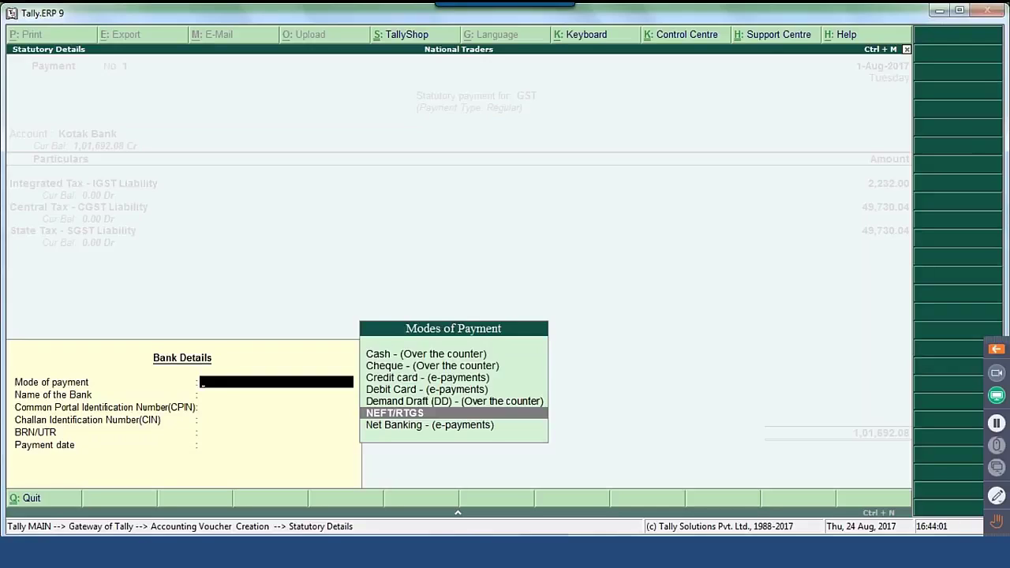
pyautogui.press('Return')
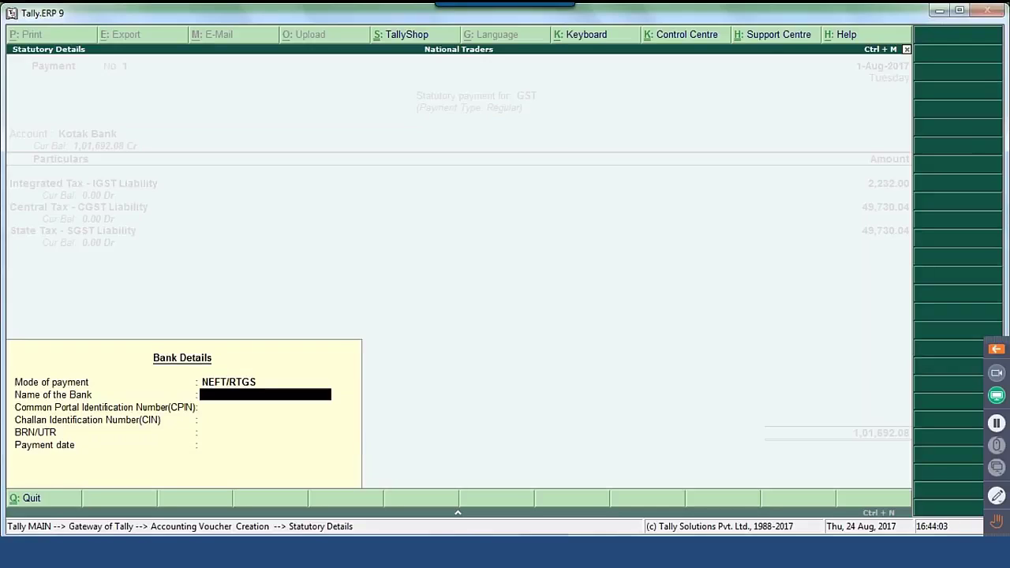
pyautogui.write('Kotak Bank')
pyautogui.press('Return')
# Enter the challan's CPIN, CIN and BRN/UTR numbers, and set the payment date to 1-8
pyautogui.write('12424')
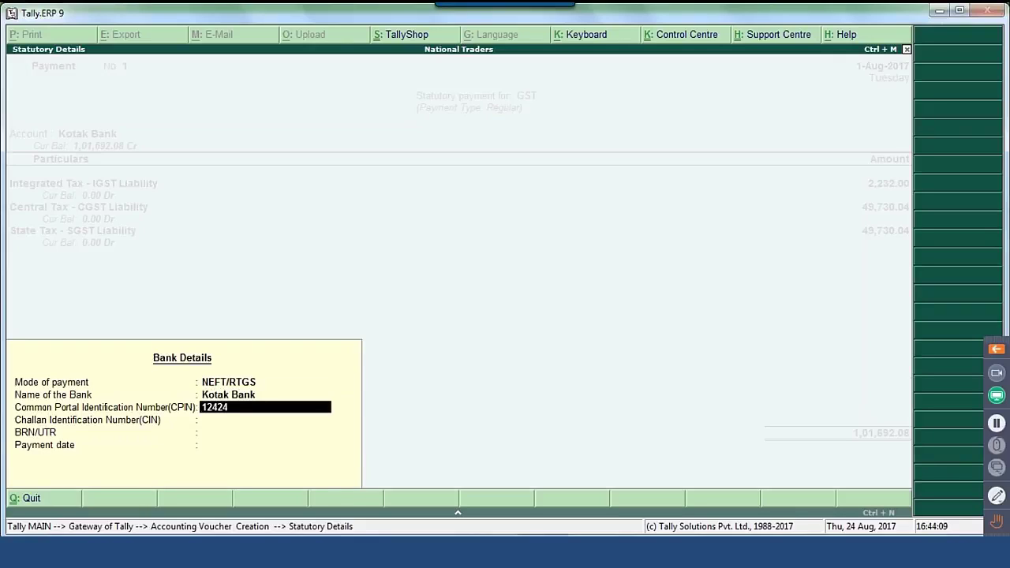
pyautogui.press('Return')
pyautogui.write('1234334')
pyautogui.press('Return')
pyautogui.write('12443')
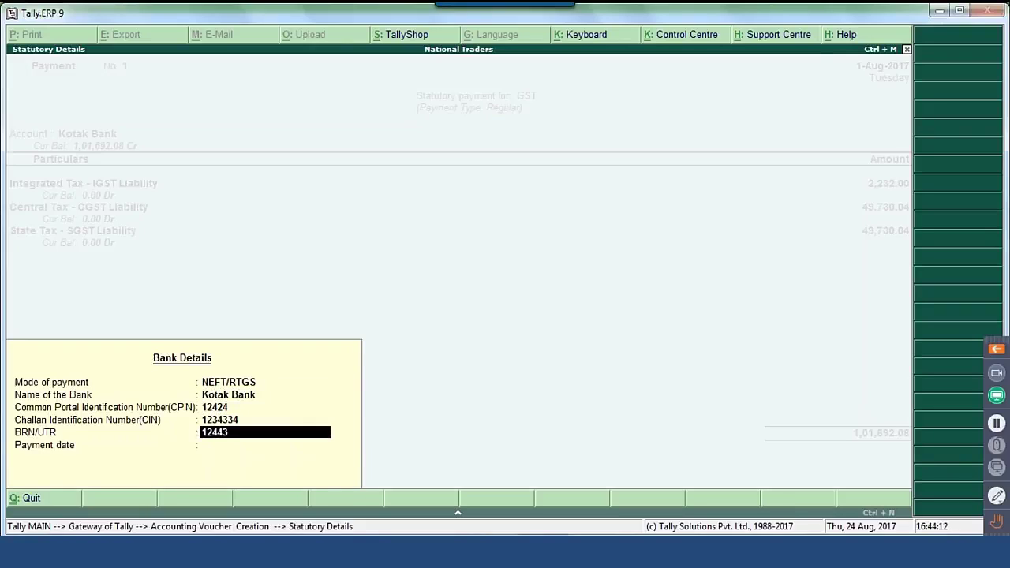
pyautogui.press('Return')
pyautogui.write('1-8')
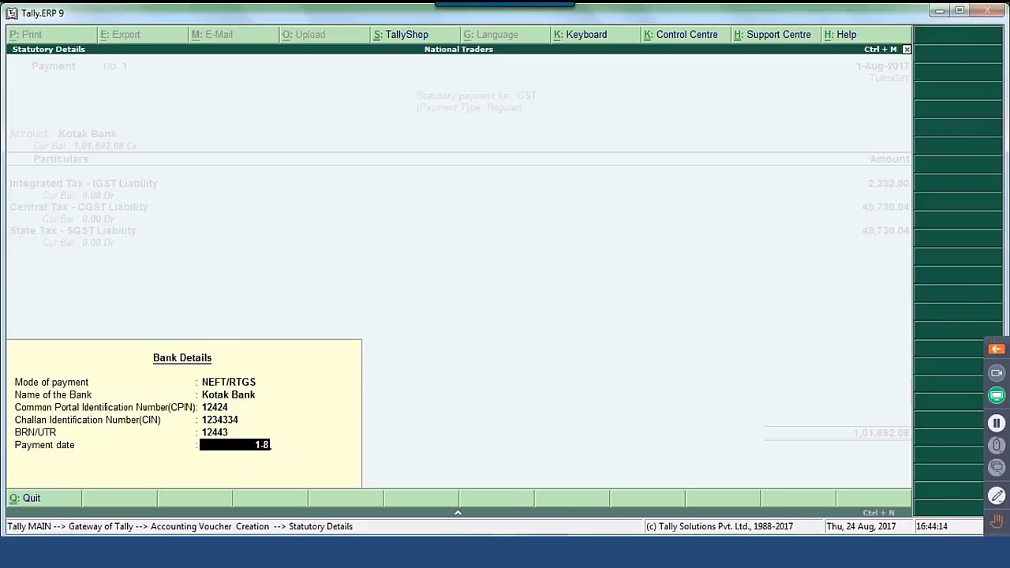
pyautogui.press('Return')
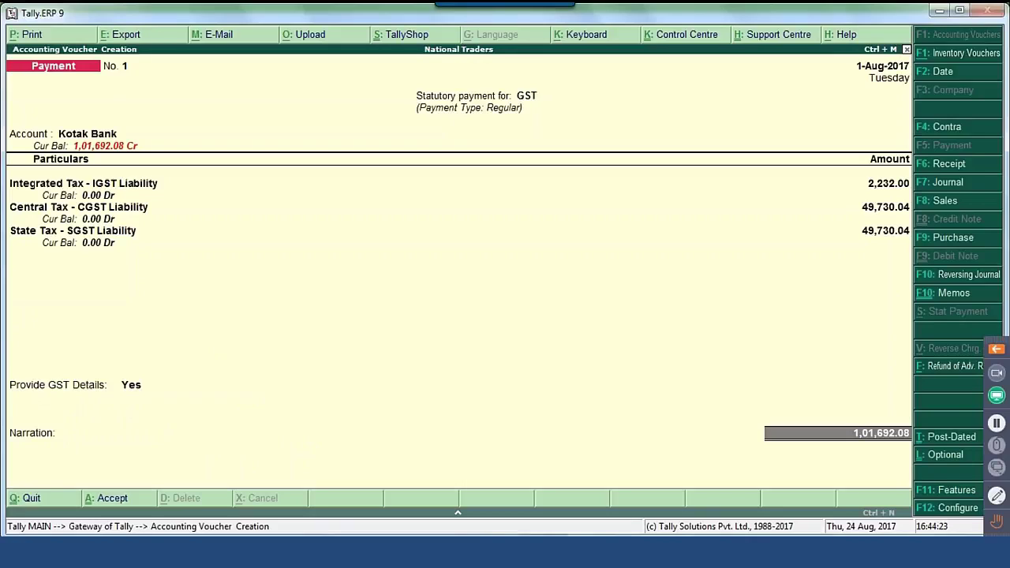
# Accept the default Kotak Bank allocations, save the GST payment voucher without a narration, and return to the Gateway of Tally
pyautogui.press('Return')
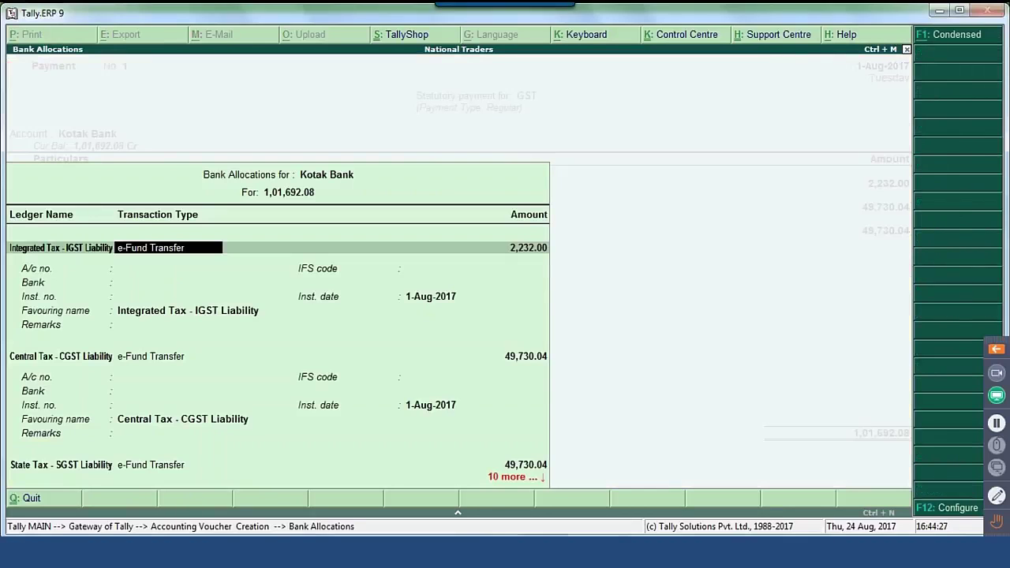
pyautogui.hotkey('ctrl', 'a')
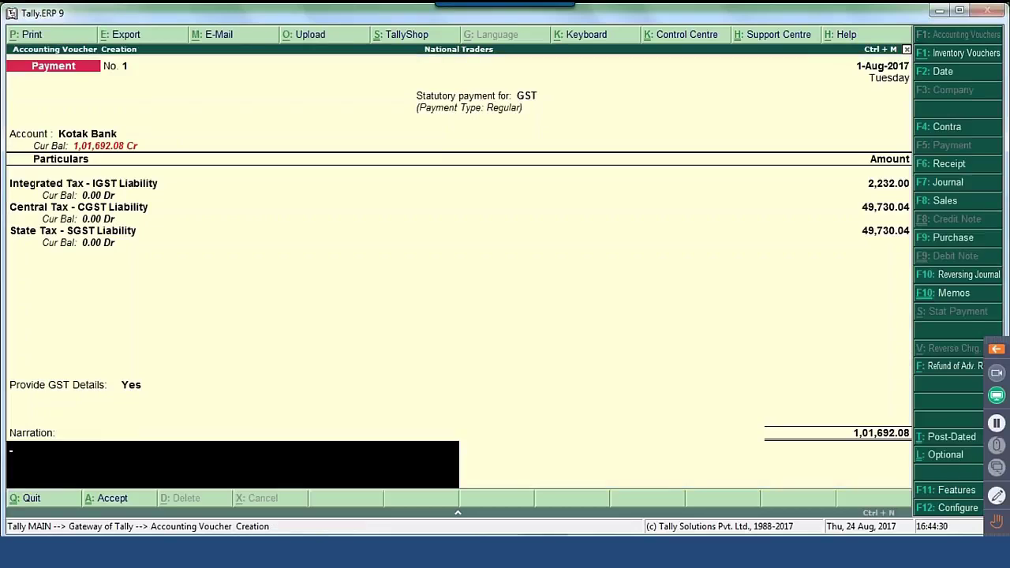
pyautogui.press('Return')
pyautogui.press('Return')
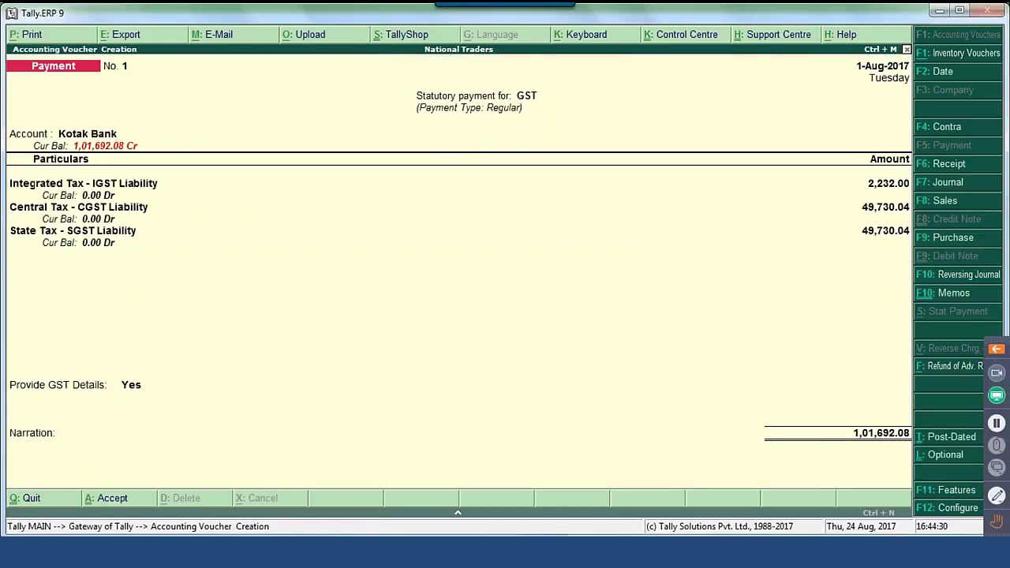
pyautogui.press('Escape')
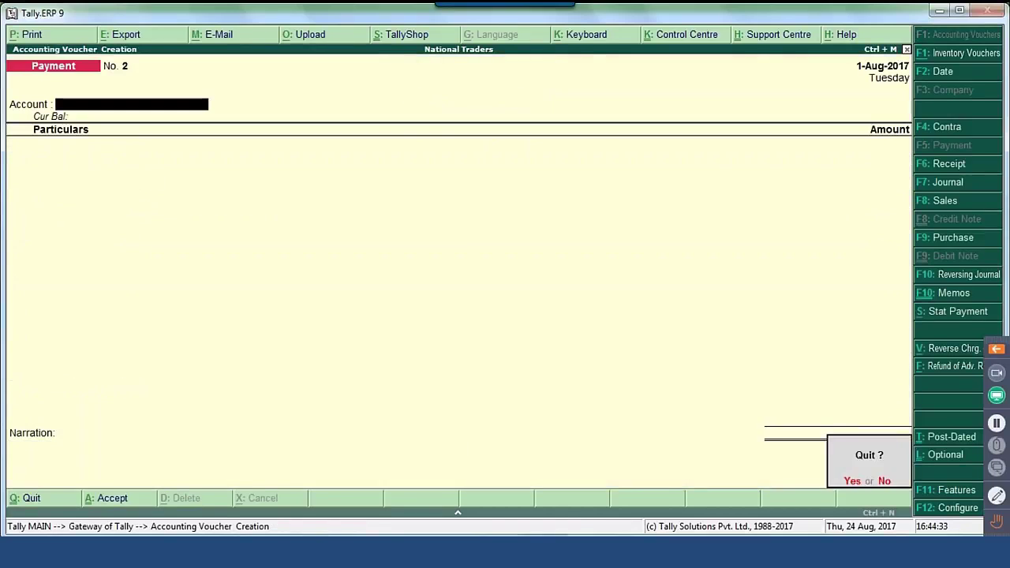
pyautogui.press('Return')
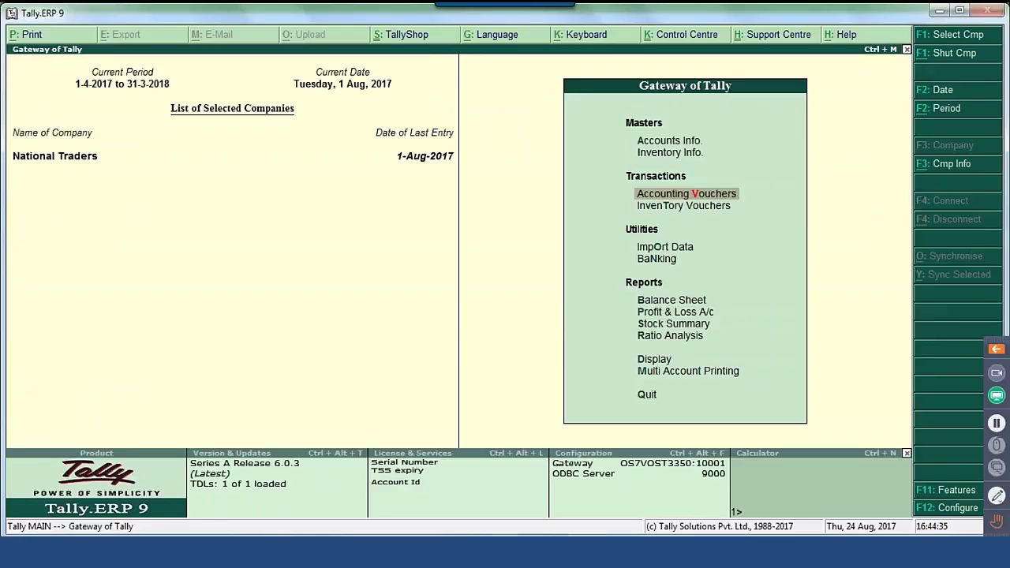
# Open the Challan Reconciliation report from the statutory GST reports
pyautogui.press('d')
pyautogui.press('u')
pyautogui.press('g')
pyautogui.press('Down')
pyautogui.press('Down')
pyautogui.press('Down')
pyautogui.press('Down')
pyautogui.press('Return')
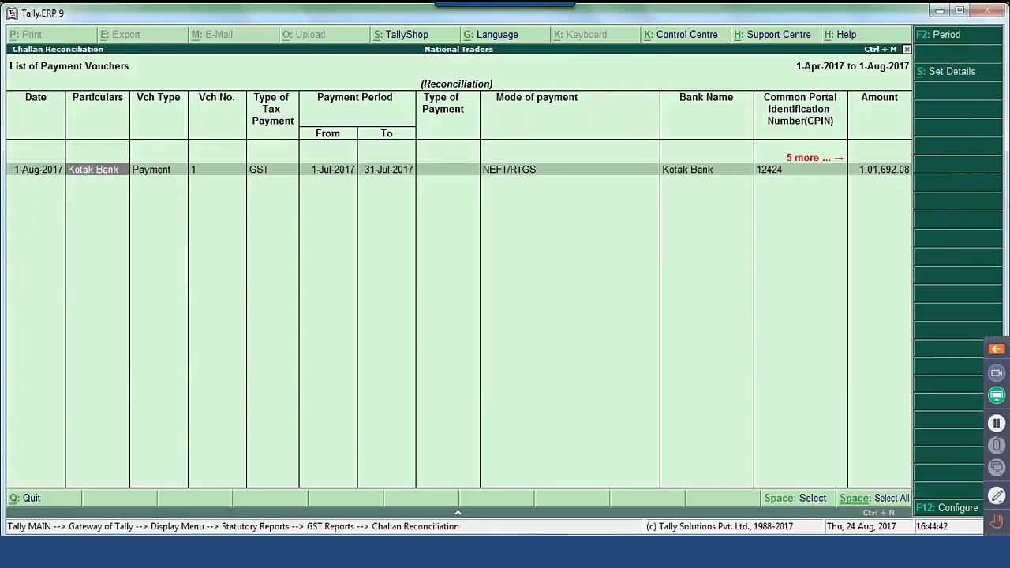
# Examine the Kotak Bank payment's reconciliation details across the columns through to the amount, and close the report
pyautogui.press('Right')
pyautogui.press('Right')
pyautogui.press('Right')
pyautogui.press('Right')
pyautogui.press('Right')
pyautogui.press('Right')
pyautogui.press('Right')
pyautogui.press('Right')
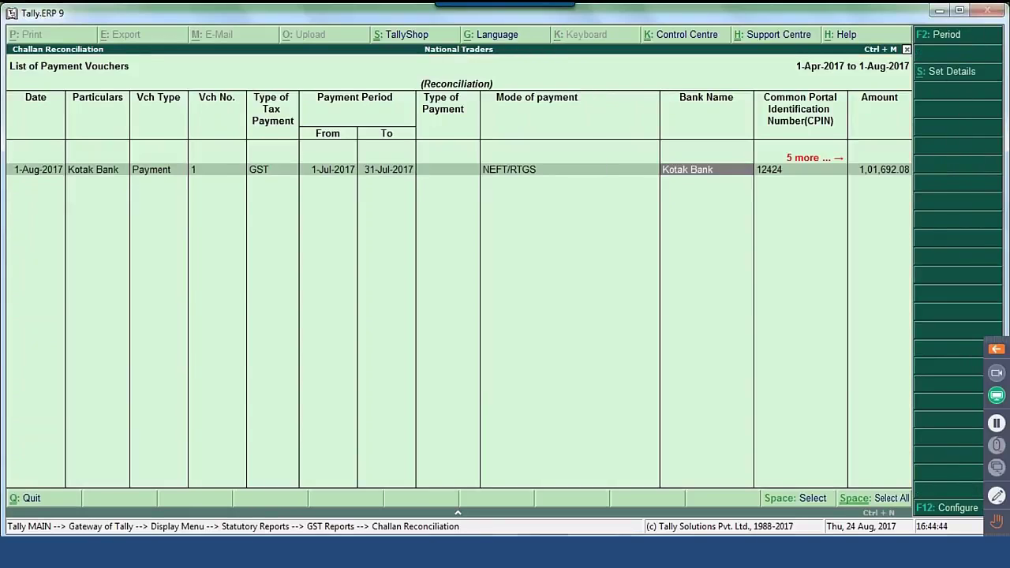
pyautogui.press('Right')
pyautogui.press('Right')
pyautogui.press('Right')
pyautogui.press('Right')
pyautogui.press('Right')
pyautogui.press('Right')
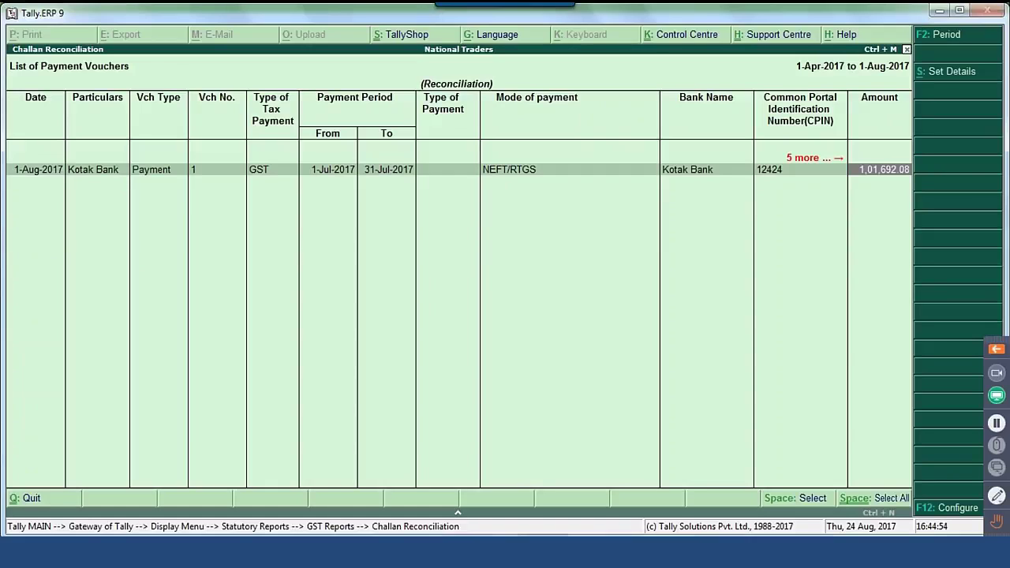
pyautogui.press('Escape')
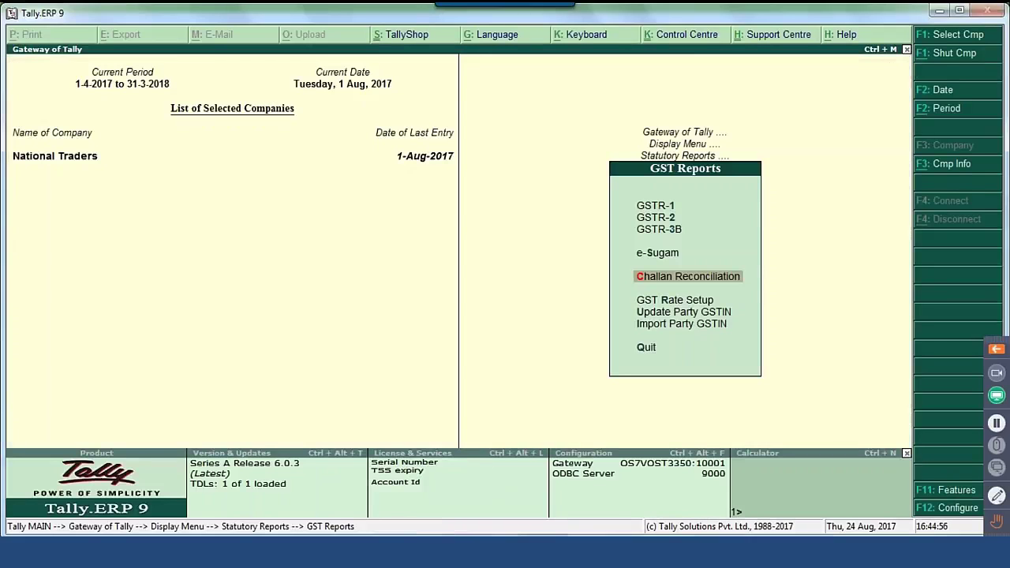
pyautogui.hotkey('alt', 'Tab')
pyautogui.press('Right')
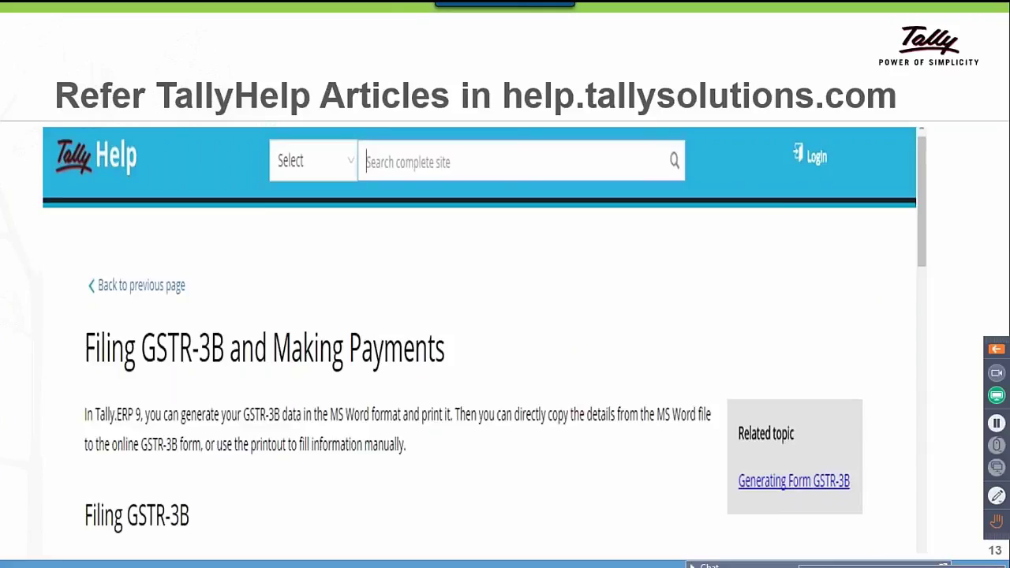
pyautogui.press('Right')
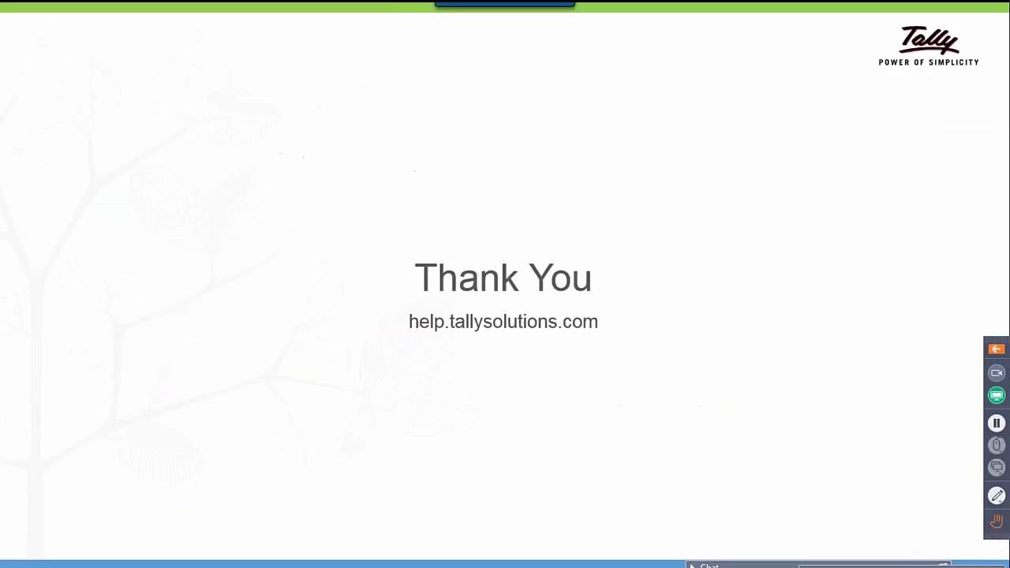